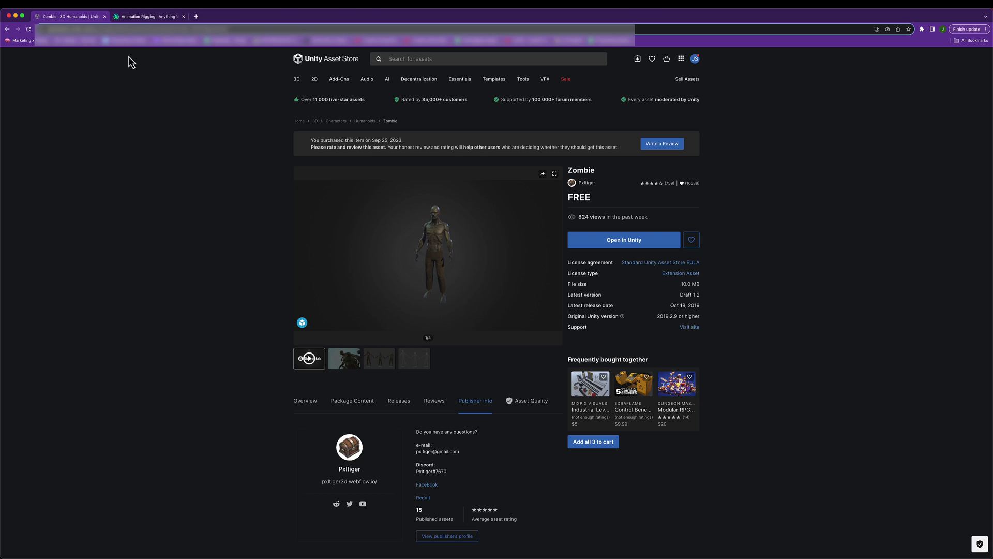
Switch to the Animation Rigging site and upload Zombie1.fbx, naming the model Zombie_Rigged and setting its type to human.
left_click(164, 16)
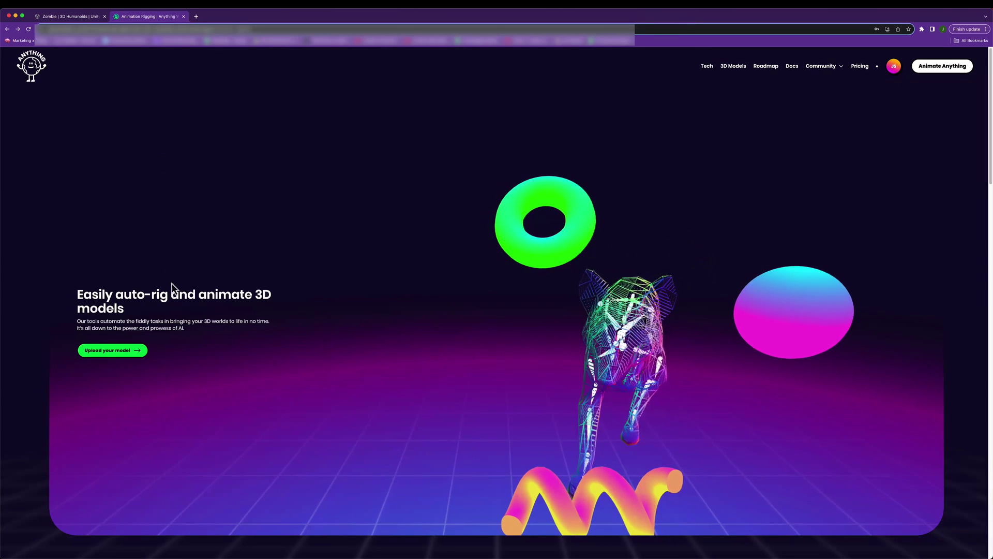
left_click(138, 350)
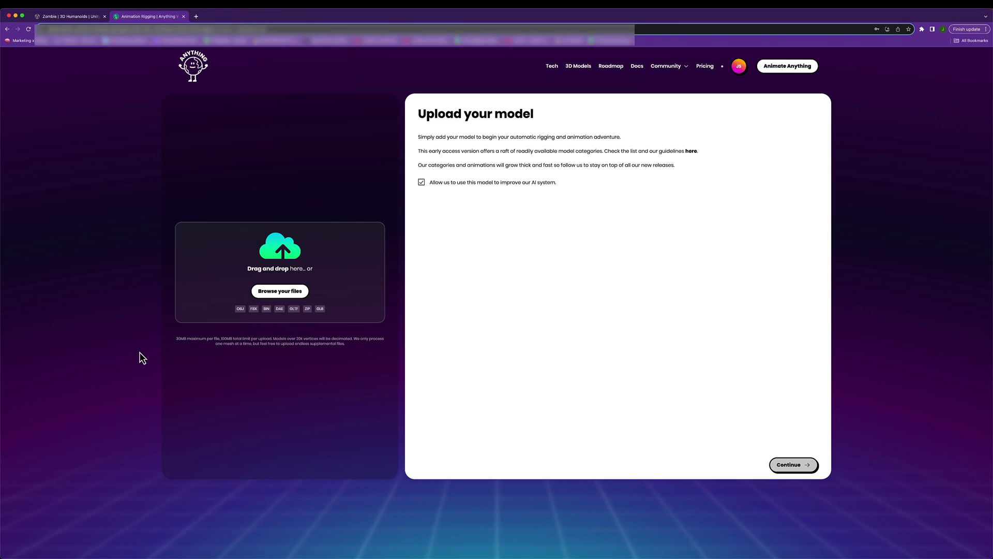
left_click(305, 297)
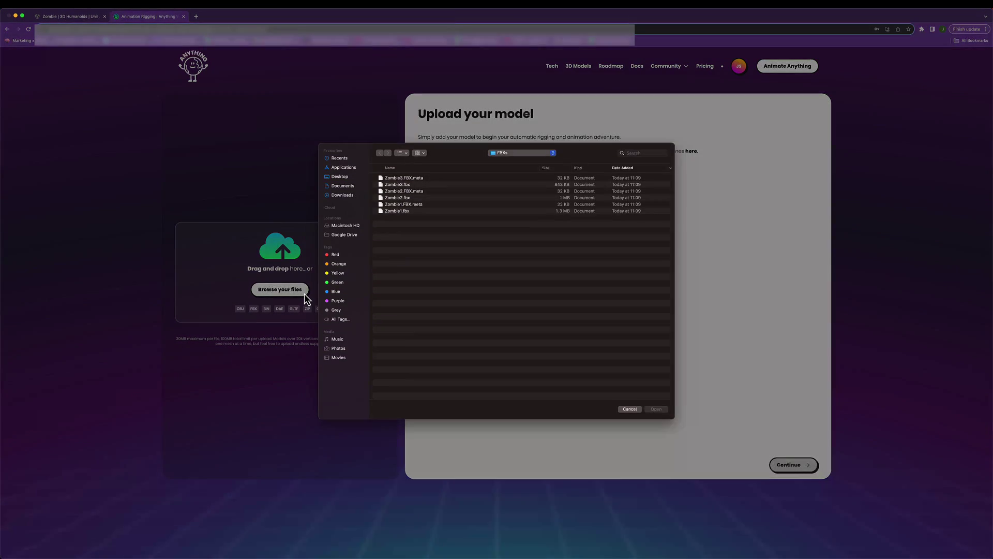
double_click(401, 213)
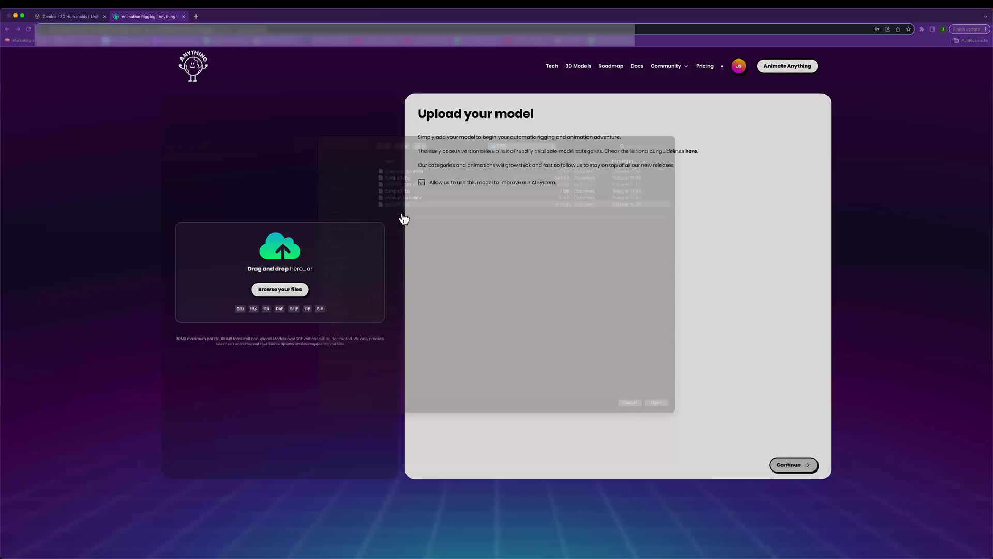
left_click(791, 464)
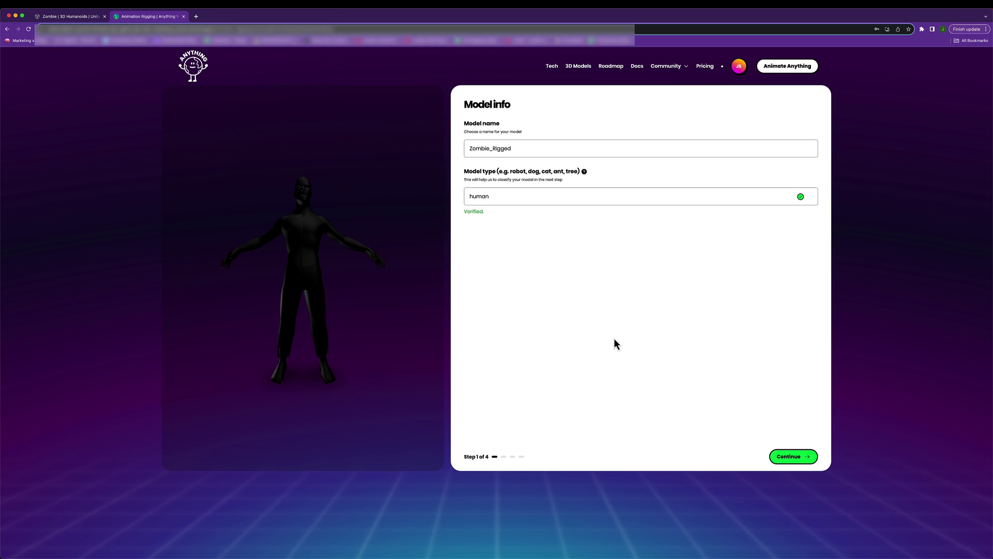
left_click(787, 454)
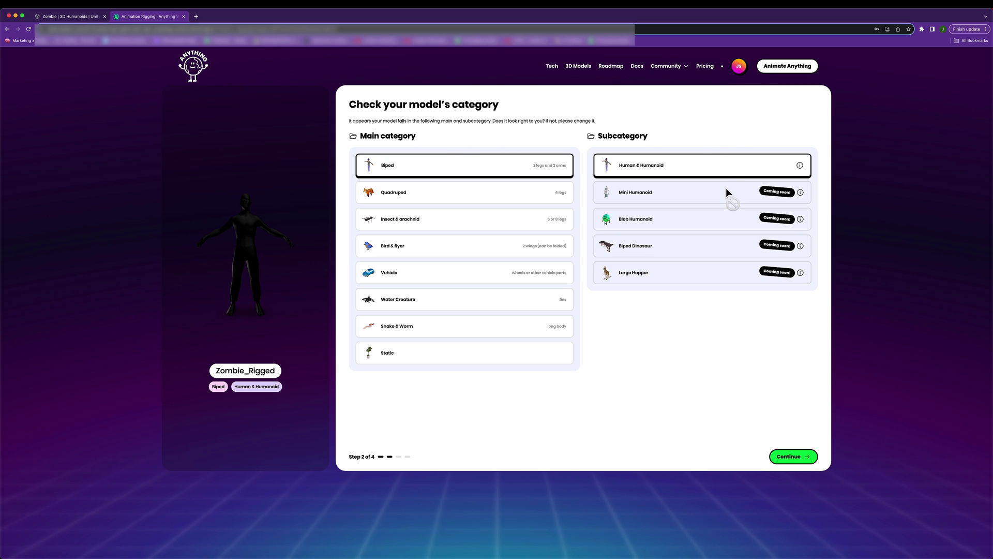
Browse the subcategories offered for the Quadruped, Bird & flyer, Vehicle and Water Creature main categories.
left_click(504, 212)
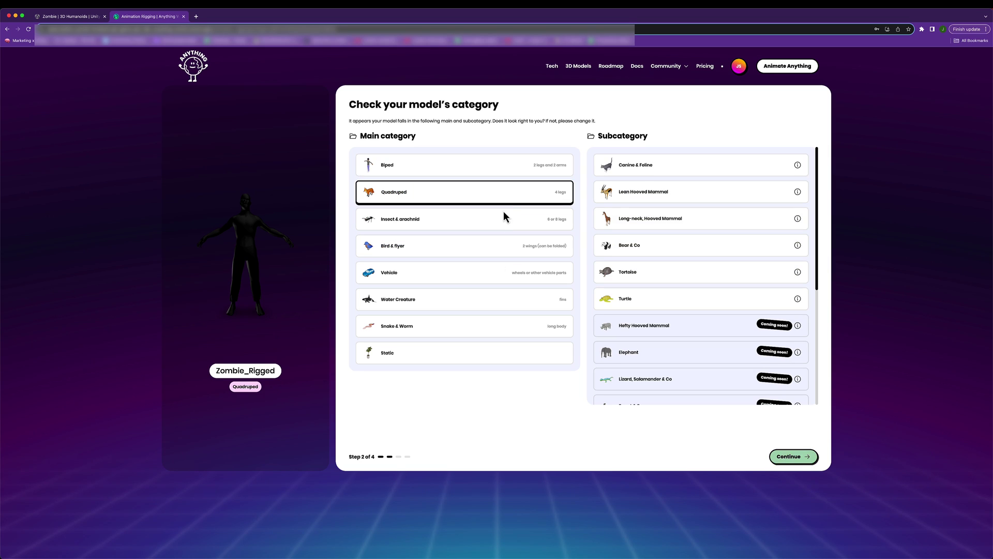
left_click(498, 248)
left_click(482, 277)
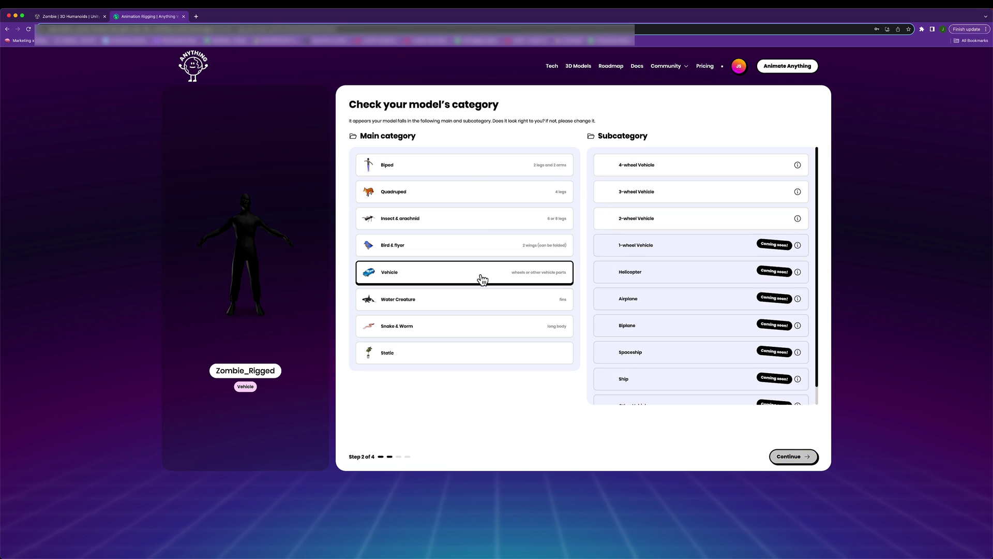
left_click(480, 303)
Classify the model as Biped with the Human & Humanoid subcategory, and mark it as symmetrical in the rotation check.
left_click(461, 169)
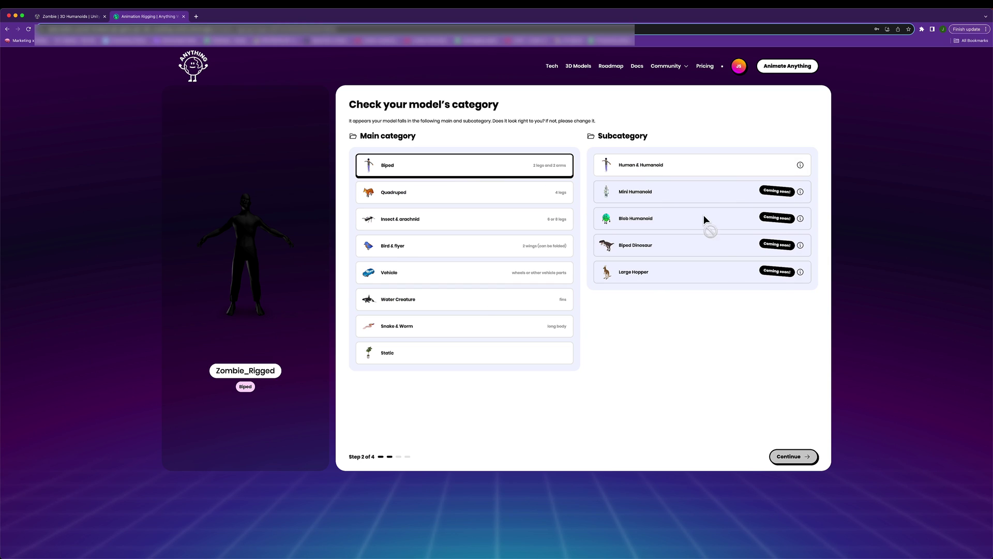
left_click(687, 163)
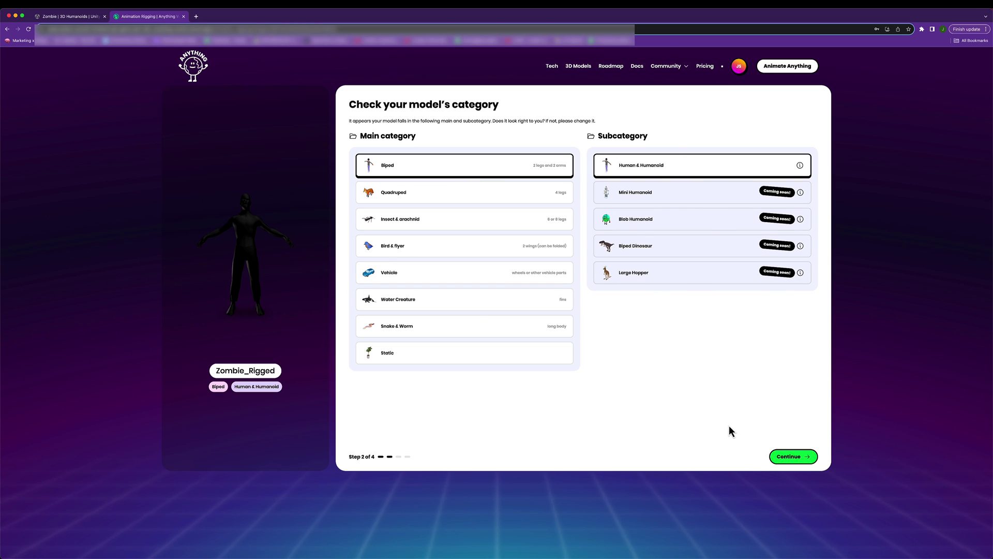
left_click(791, 455)
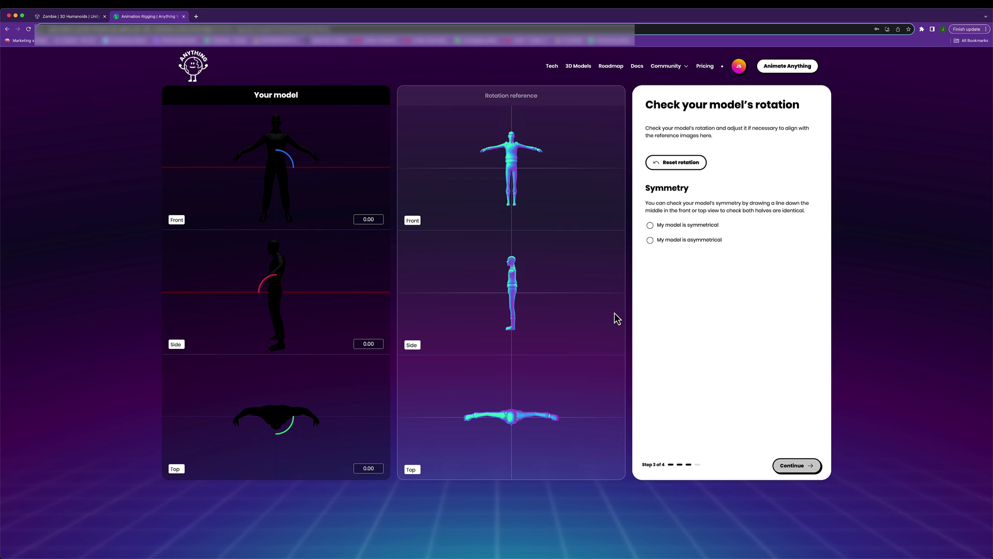
left_click(650, 226)
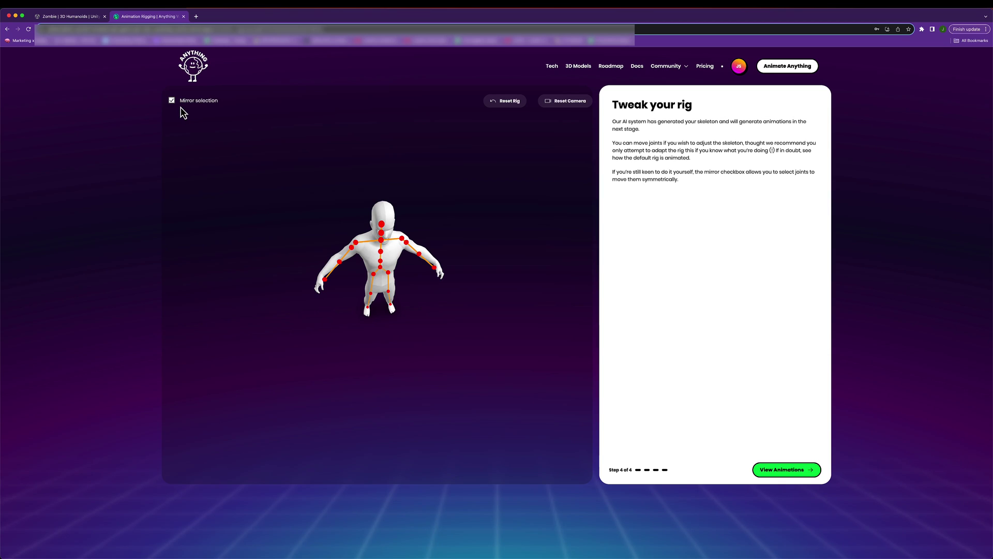
Inspect the mirrored shoulder joints of the generated skeleton from several angles and proceed to the animations with the default rig.
left_click(357, 248)
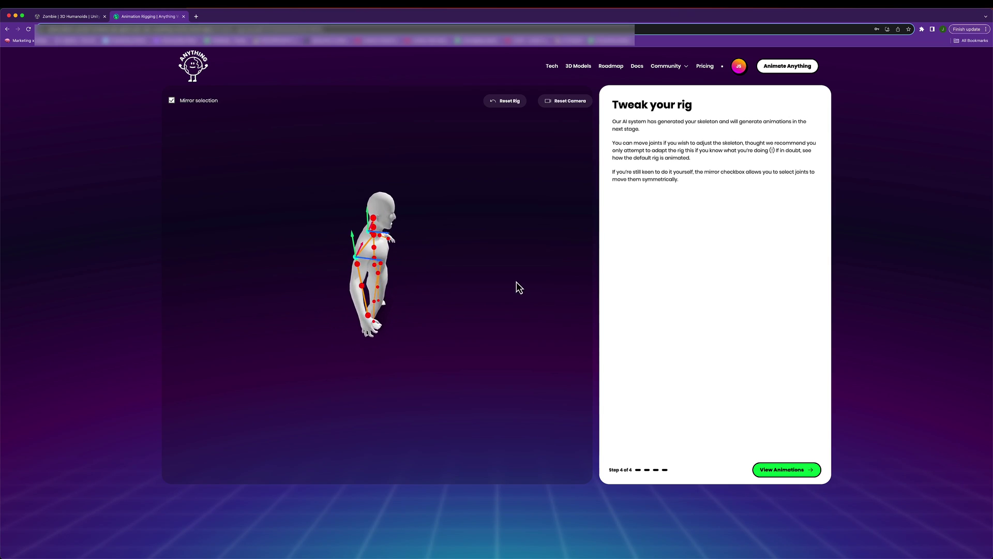
left_click_drag(523, 278, 443, 284)
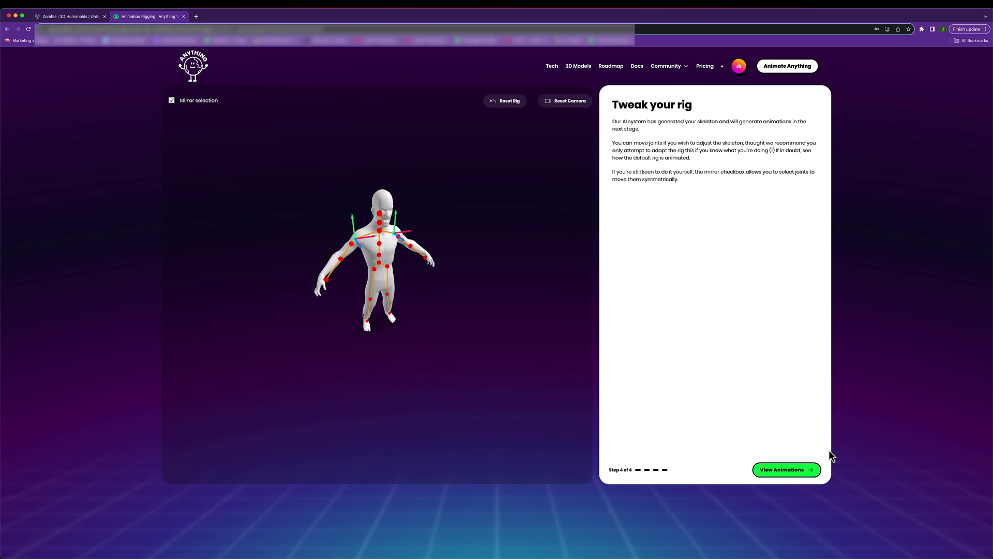
left_click(796, 473)
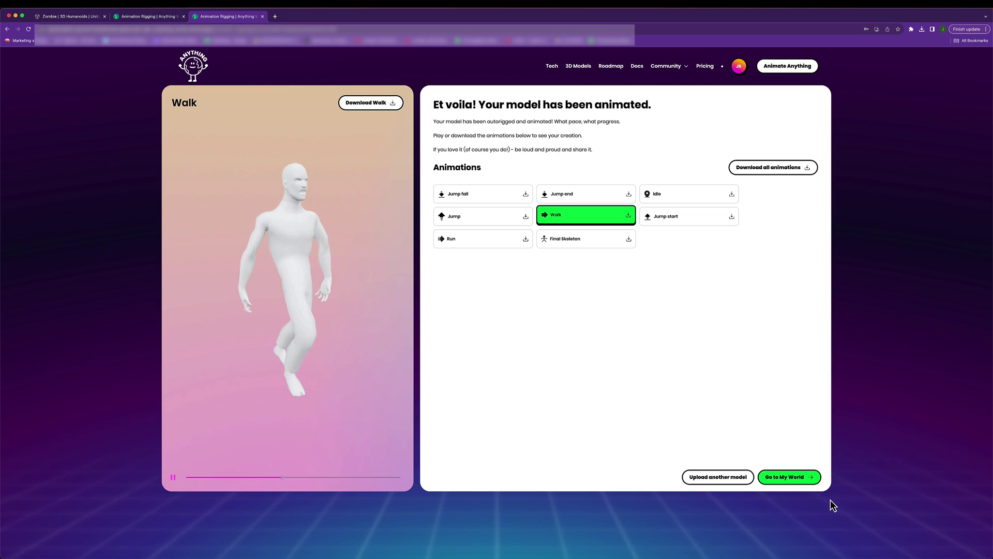
Preview the Walk animation, the Final Skeleton and the Idle animation, examining the Idle model's hands up close.
left_click_drag(245, 305, 248, 283)
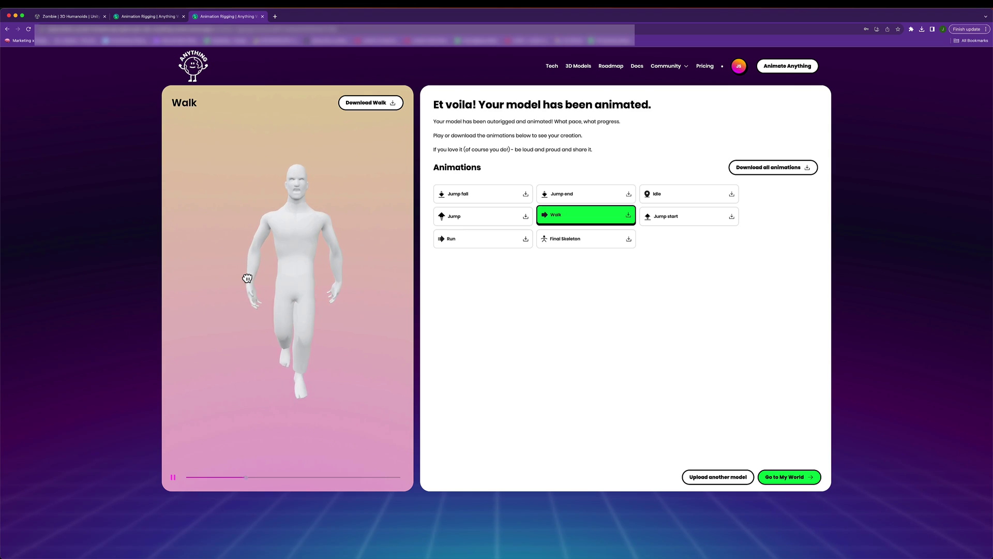
left_click(566, 241)
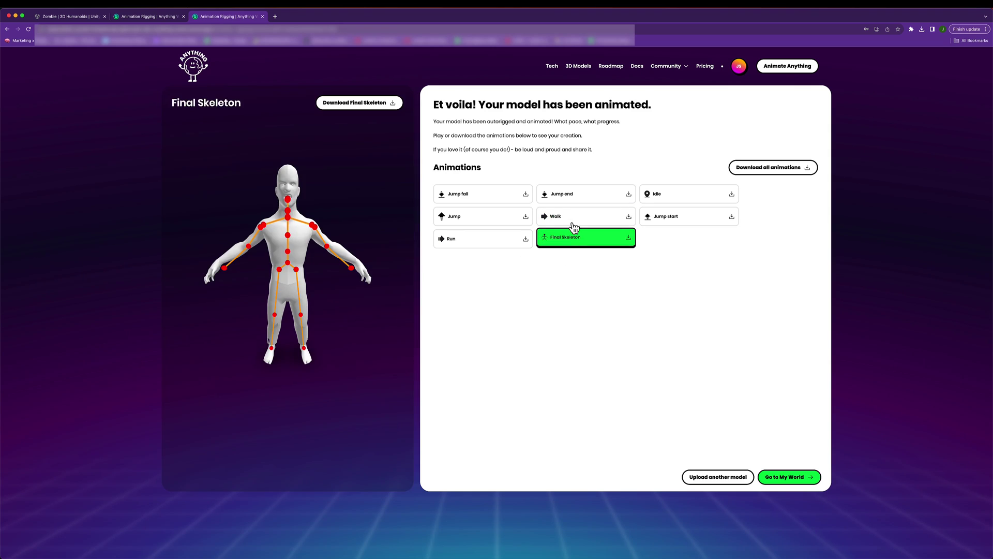
left_click(574, 221)
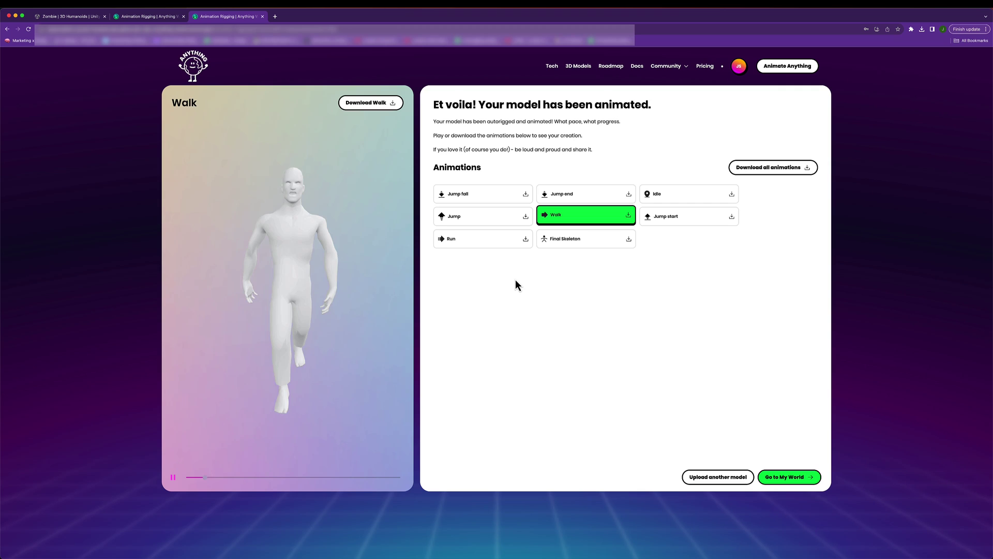
left_click(661, 198)
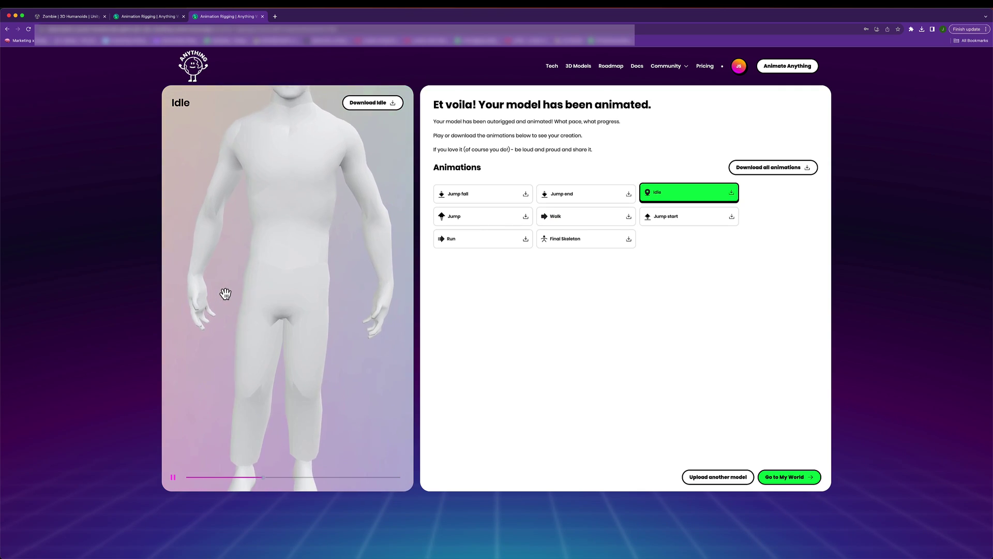
scroll(244, 333, "up", 3)
left_click_drag(243, 333, 300, 330)
scroll(300, 330, "up", 2)
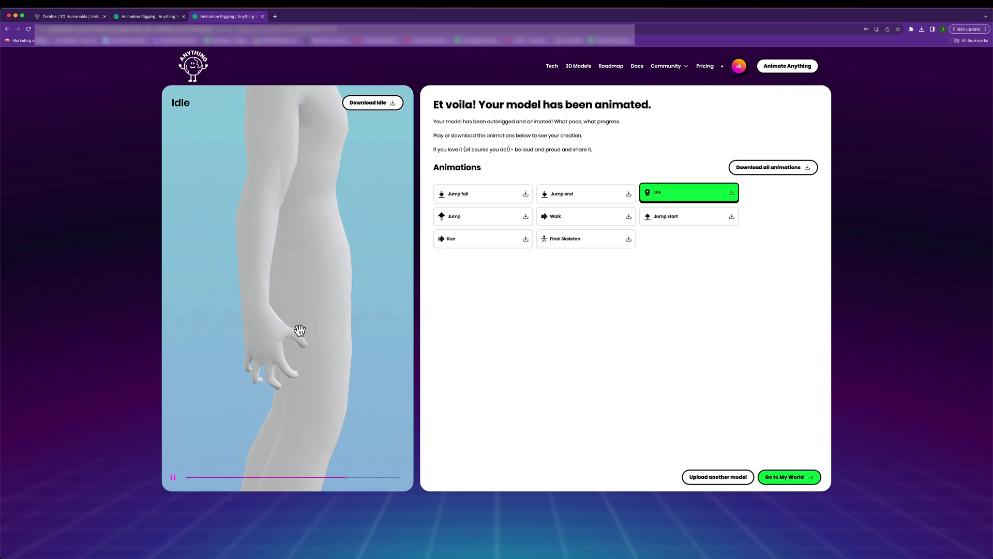
Preview the Run, Jump, Jump start, Jump end and Jump fall animations on the rigged model.
left_click(463, 238)
left_click_drag(253, 307, 212, 310)
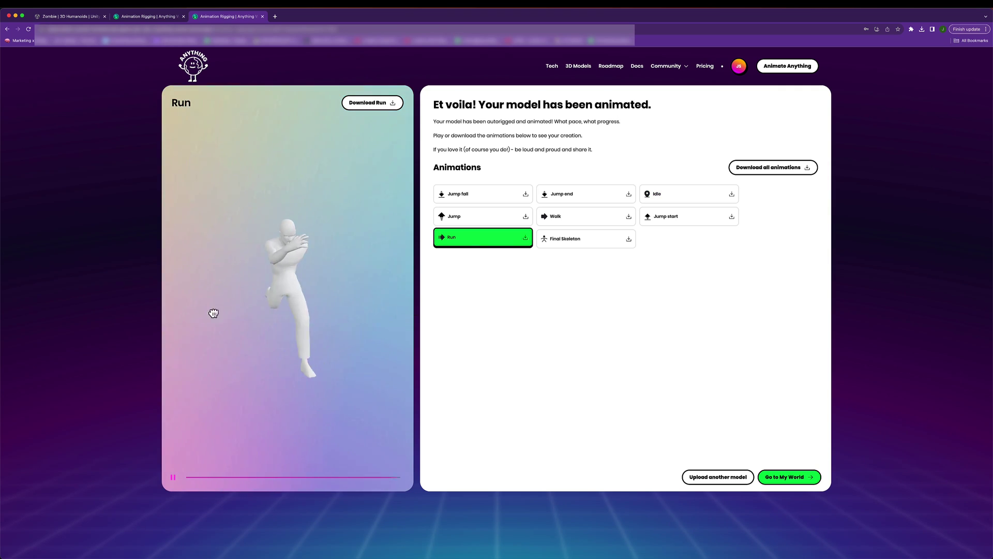
left_click(465, 223)
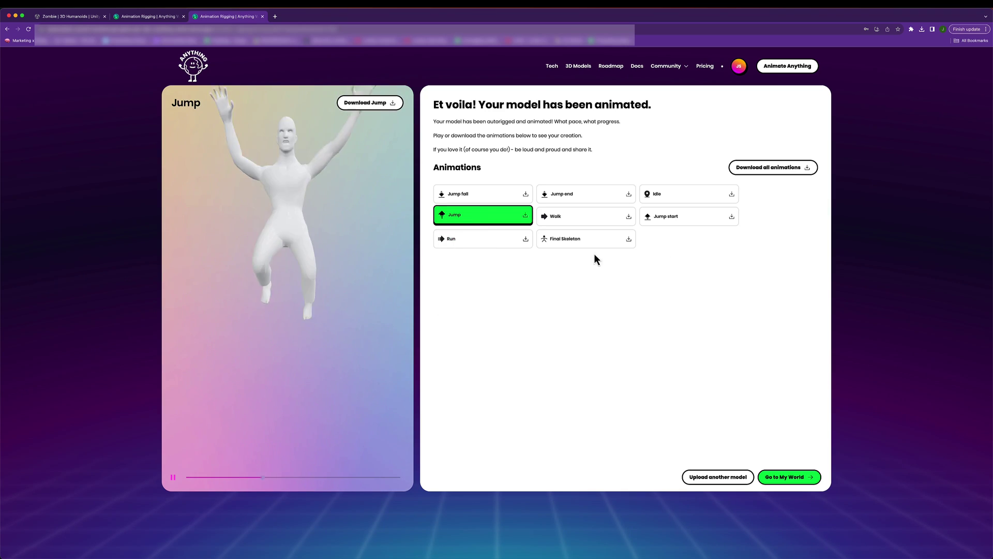
left_click(689, 221)
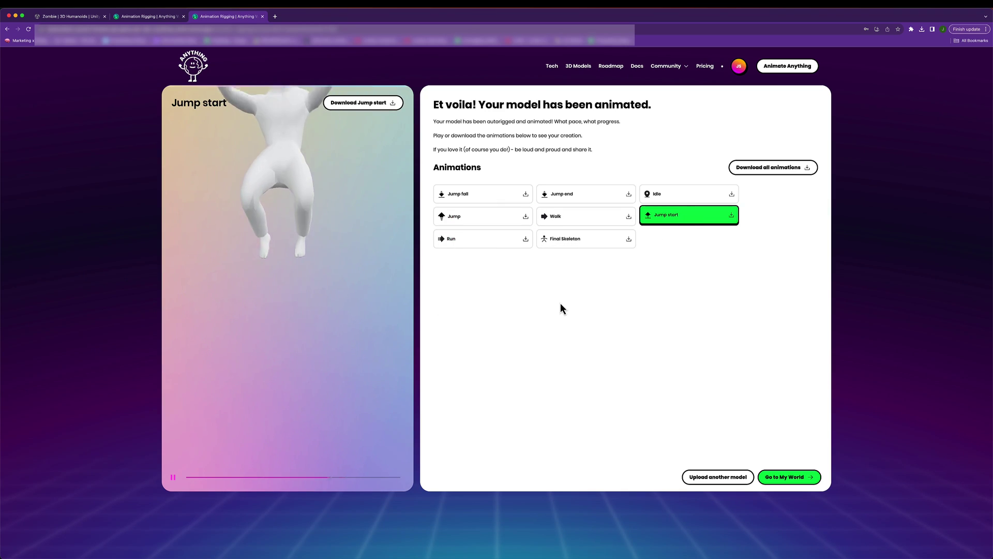
left_click(563, 197)
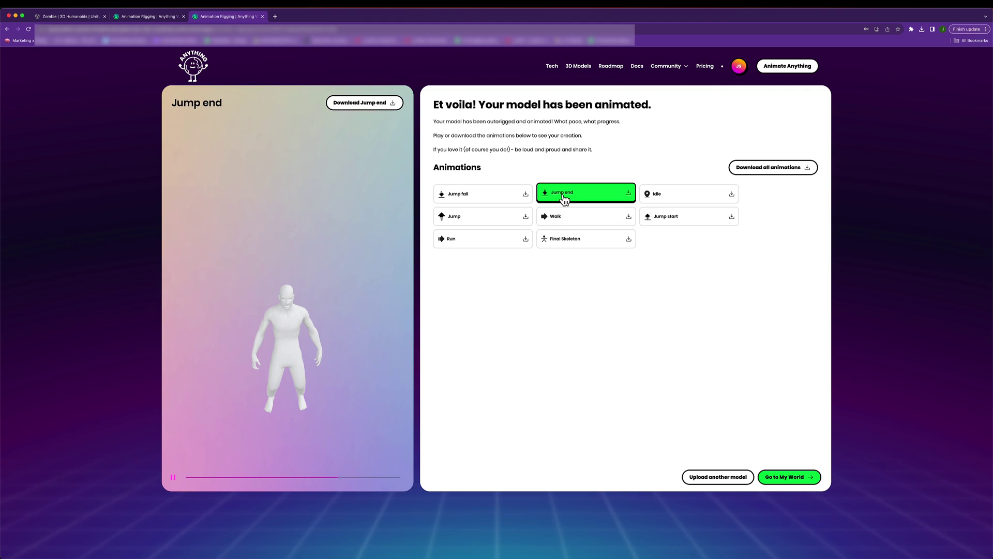
left_click(491, 194)
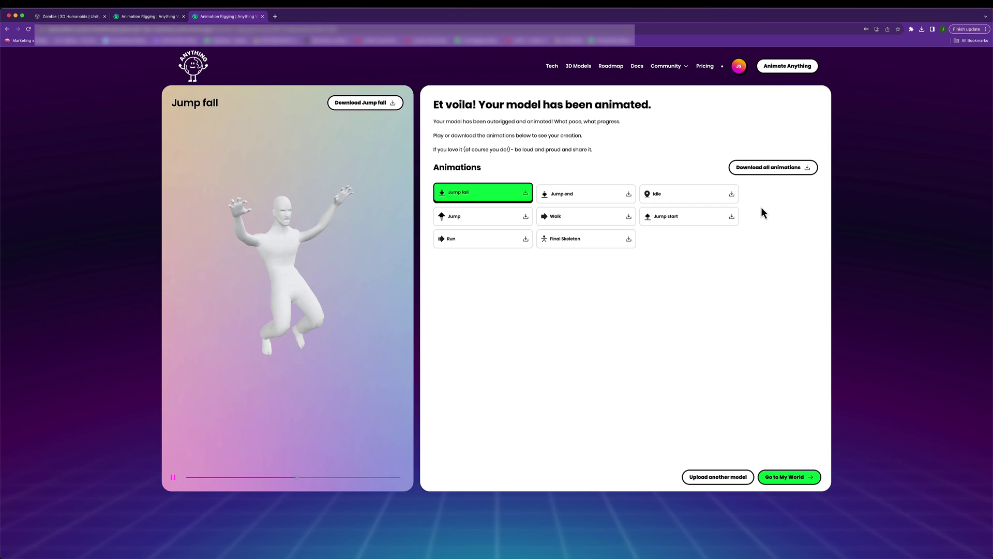
Review the download formats listed for each animation and download the complete set of animations.
left_click(800, 171)
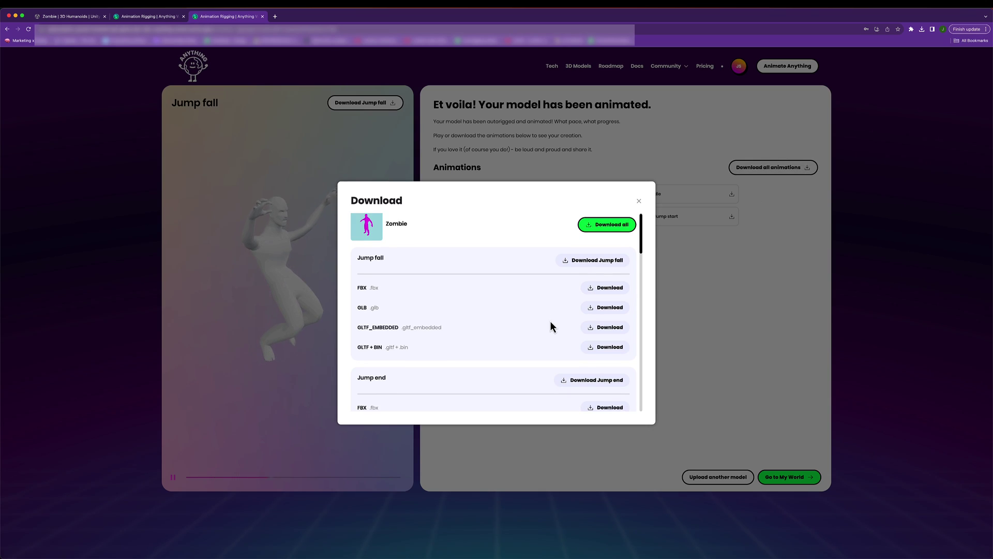
scroll(550, 321, "down", 2)
scroll(551, 322, "down", 10)
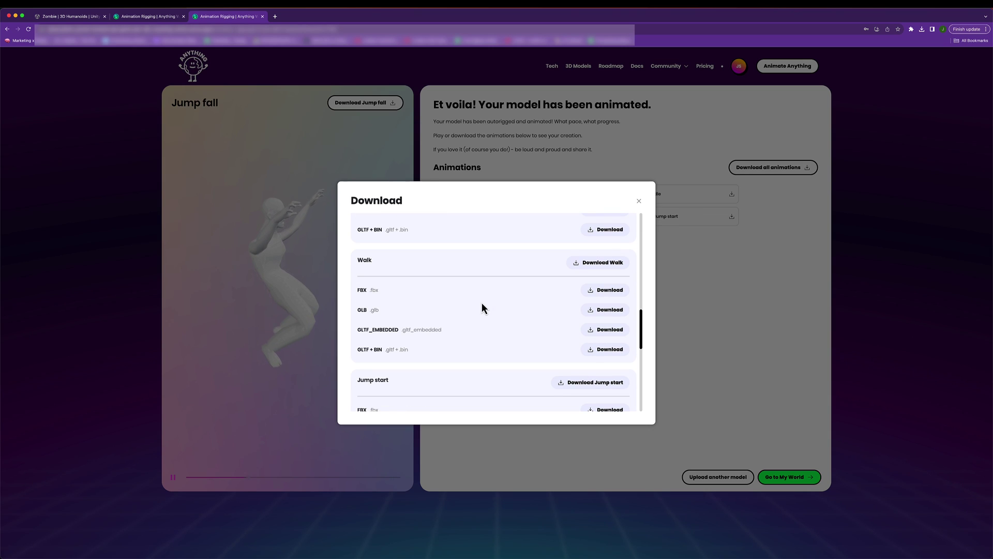
scroll(538, 336, "up", 10)
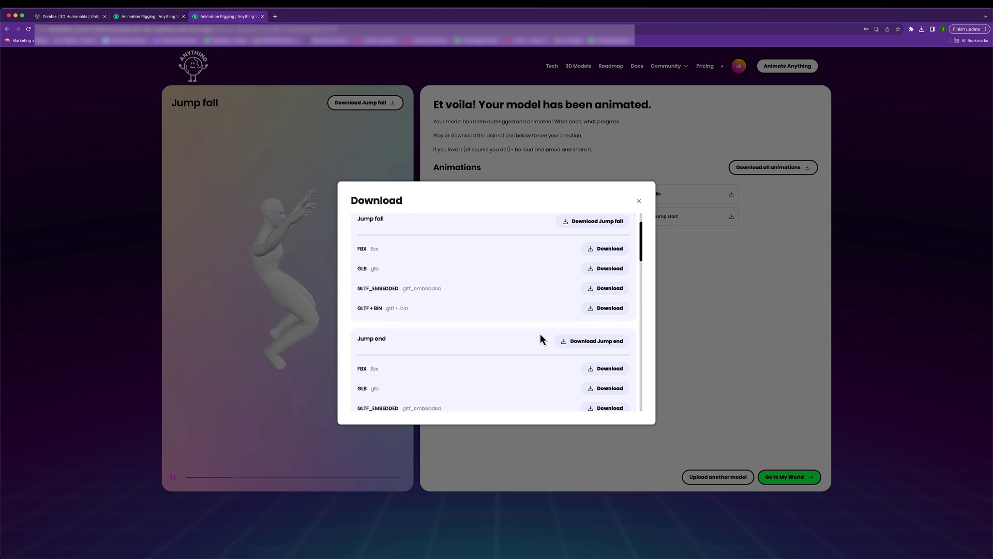
left_click(612, 230)
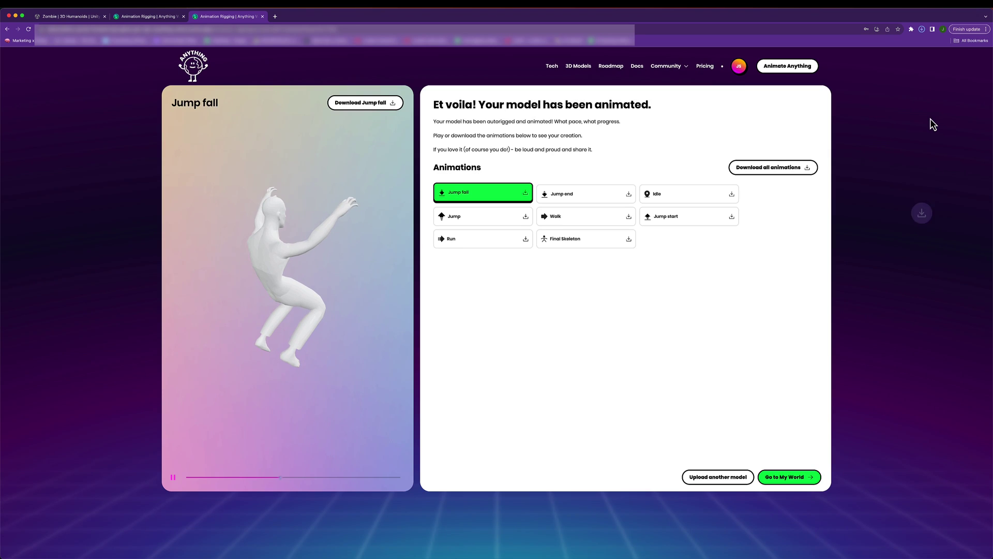
Locate the downloaded zombie_rigged#0000.zip, extract it and import the zombie_rigged#0000 folder into the Unity project's Assets.
left_click(922, 30)
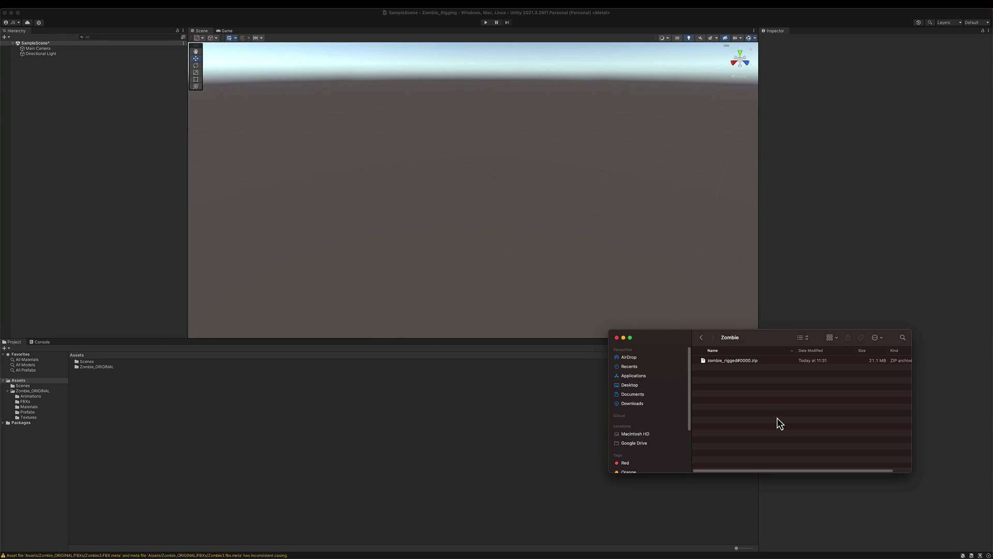
double_click(725, 361)
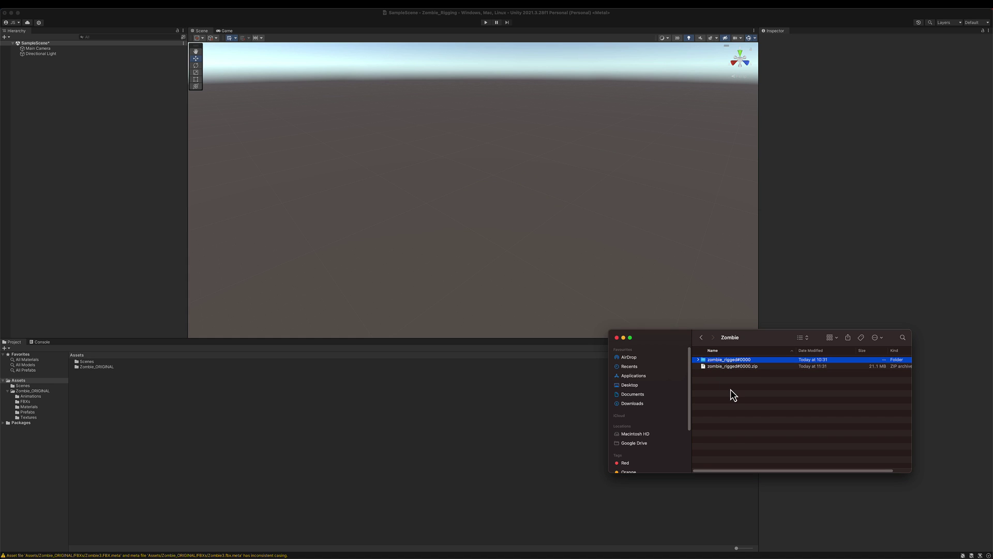
left_click_drag(720, 361, 110, 435)
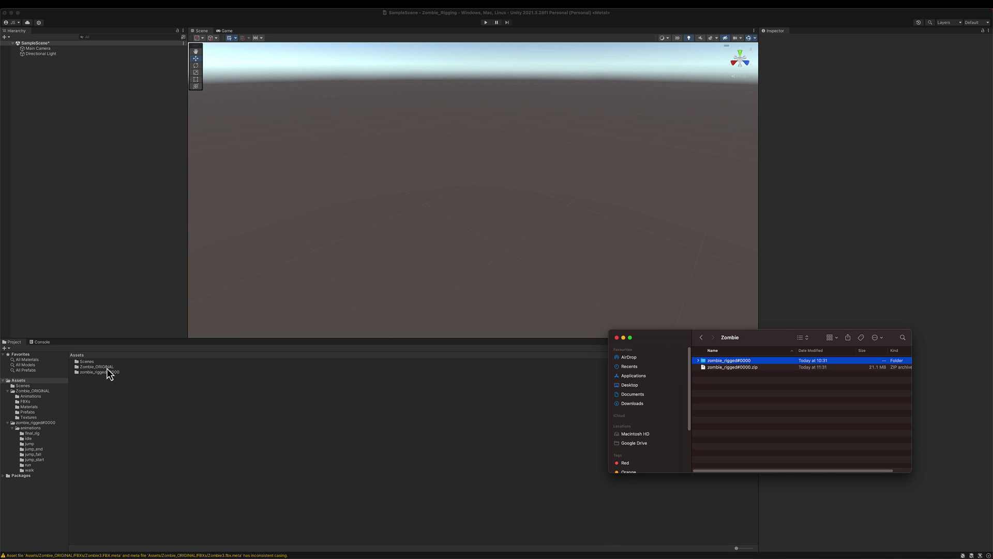
Open the animations subfolder of the imported zombie_rigged#0000 folder in the Unity project.
left_click(108, 373)
left_click(107, 368)
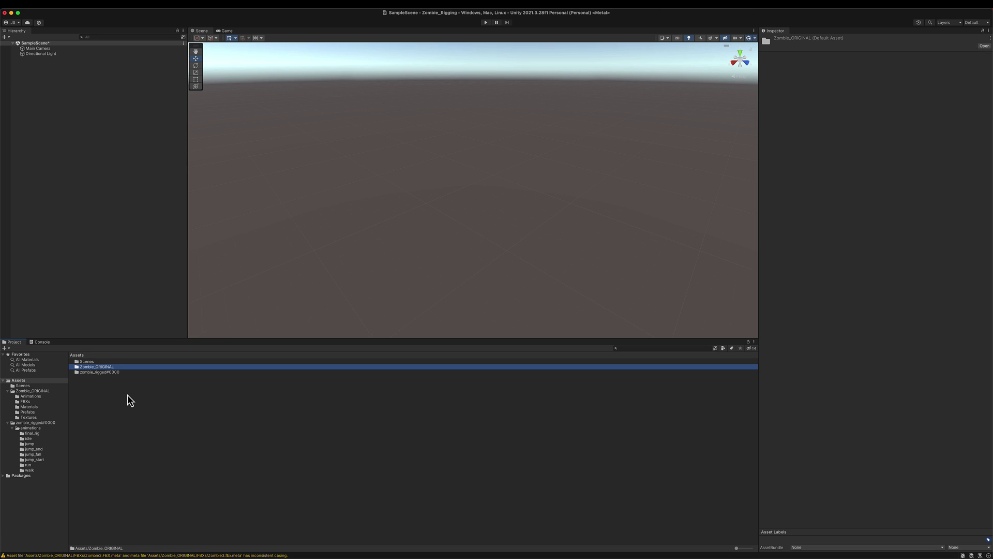
left_click(100, 373)
double_click(102, 374)
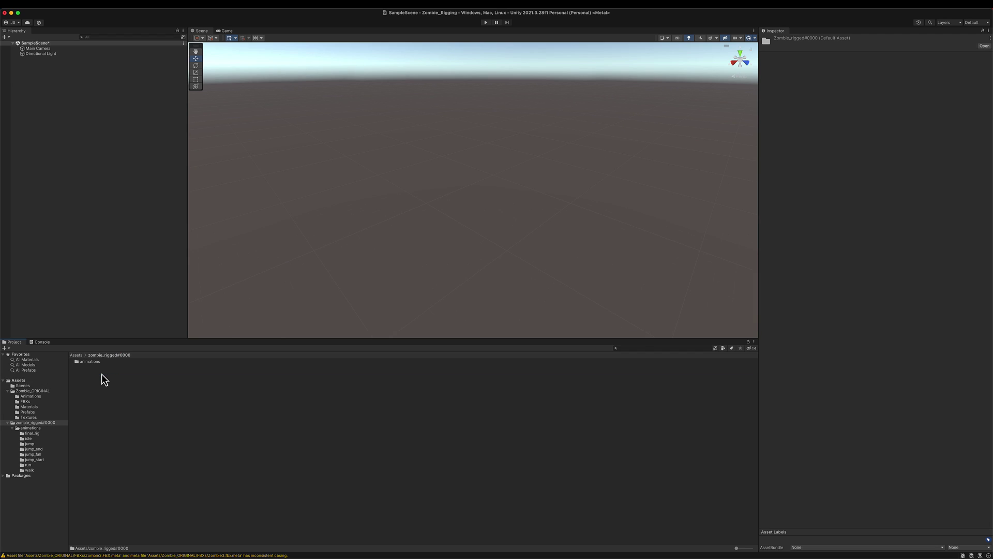
double_click(96, 363)
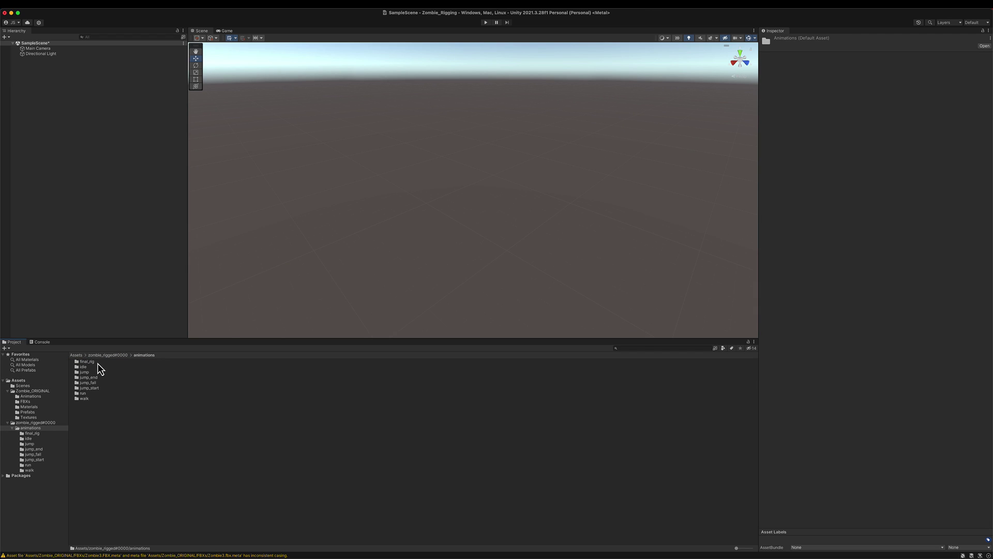
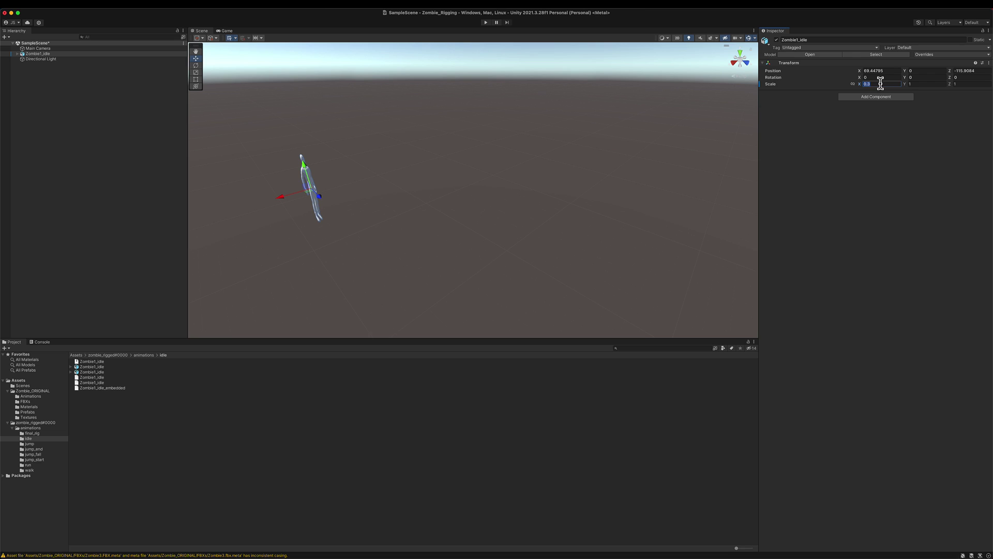
Set the Zombie1_idle object's scale to 0.2 on the X, Y and Z axes.
type("0.2")
key("Tab")
type("0.2")
key("Tab")
type(".2")
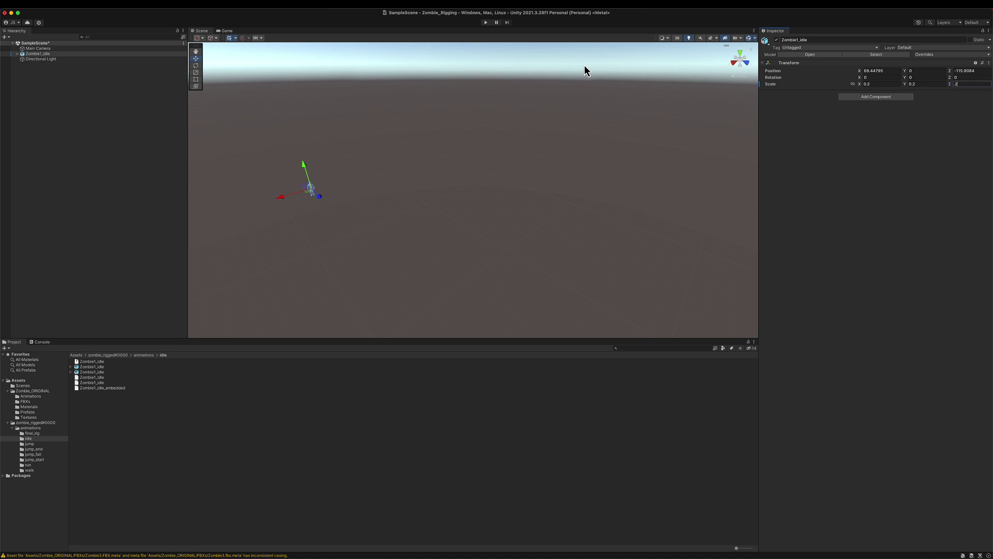
Set the Zombie1_idle object's X and Z position to 0.
left_click(884, 70)
type("0")
key("Tab")
key("Tab")
type("0")
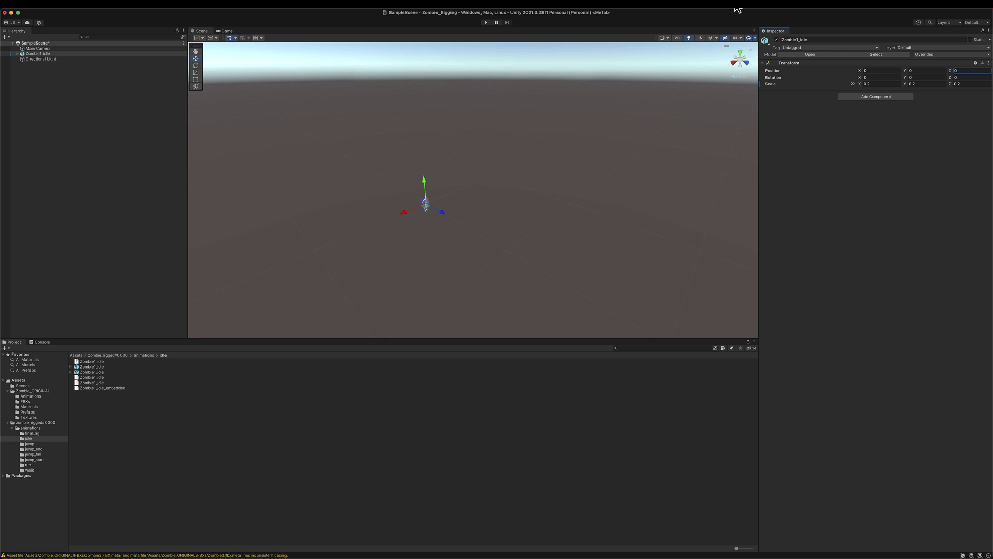
Dock the Game view beside the Scene view and widen it to more than half of the shared area.
left_click(225, 31)
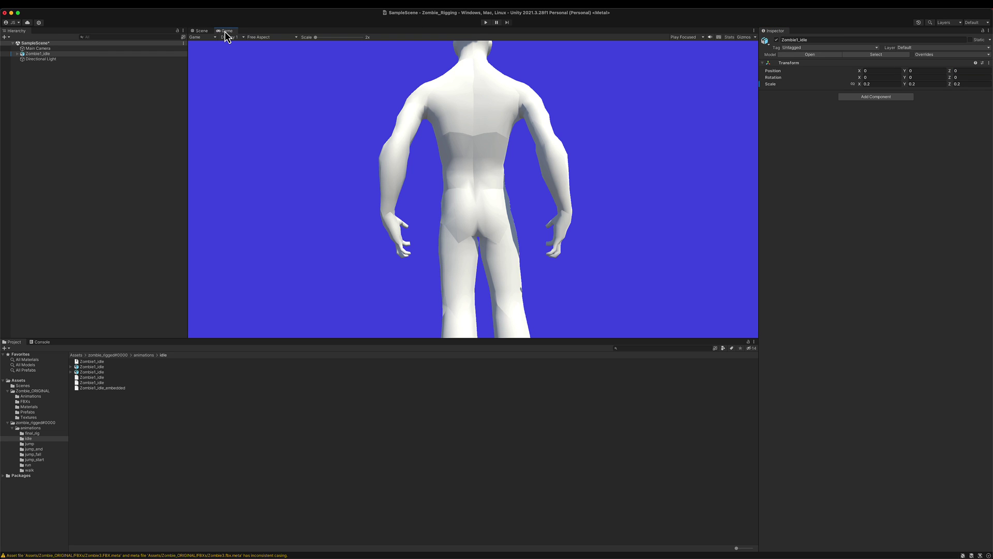
left_click(202, 31)
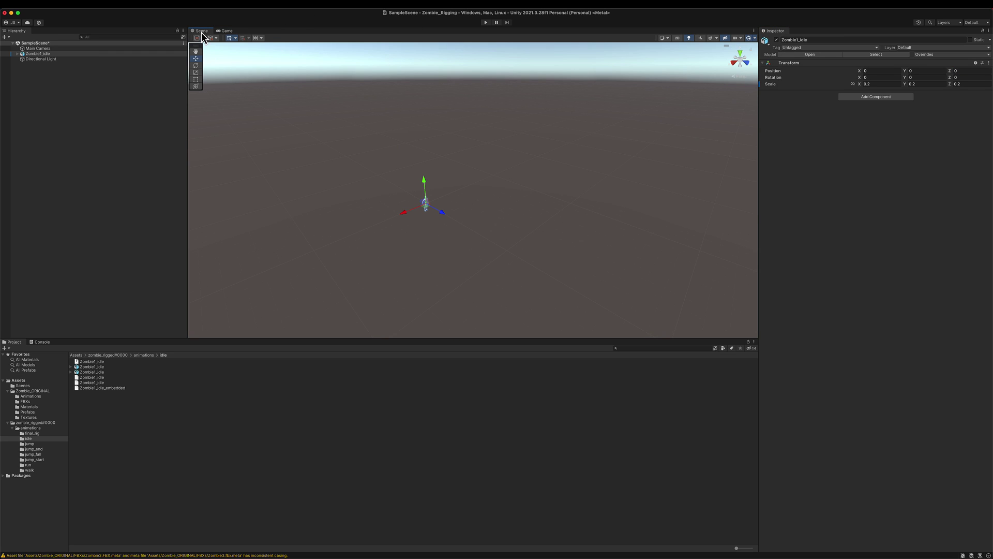
left_click_drag(226, 31, 704, 171)
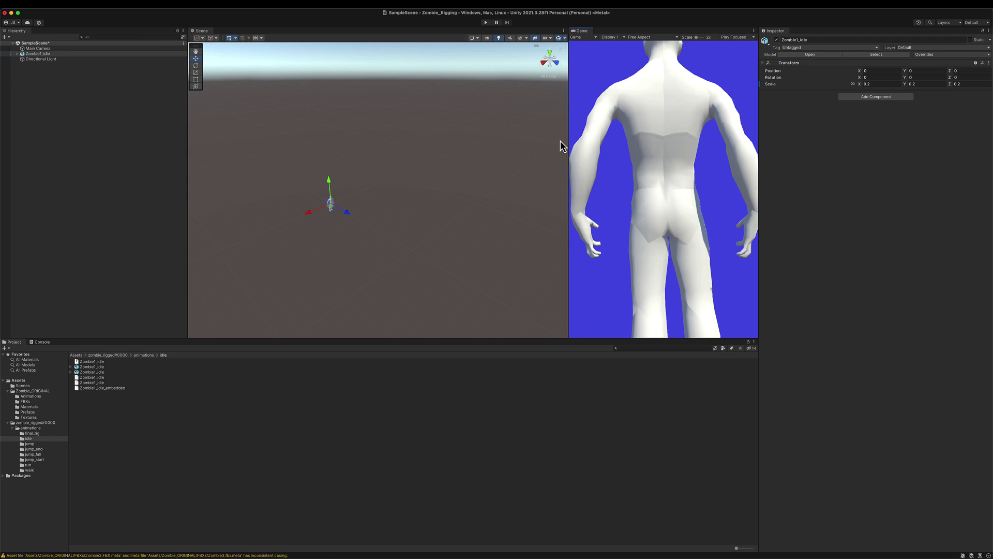
left_click(512, 141)
left_click_drag(569, 136, 438, 143)
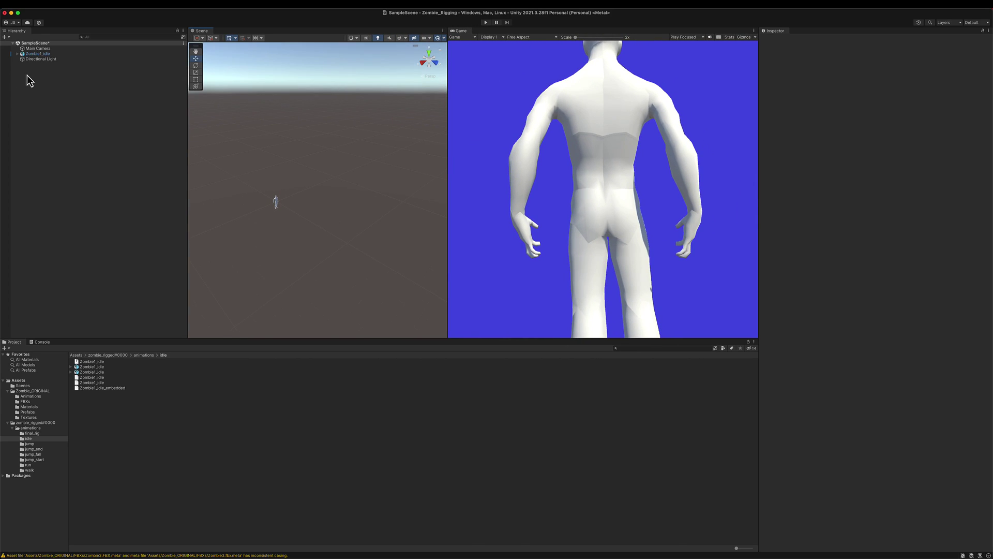
Move the Main Camera to Z position 21.2 and set its Y rotation to 180 so it faces the zombie.
left_click(45, 49)
left_click_drag(287, 207, 306, 224)
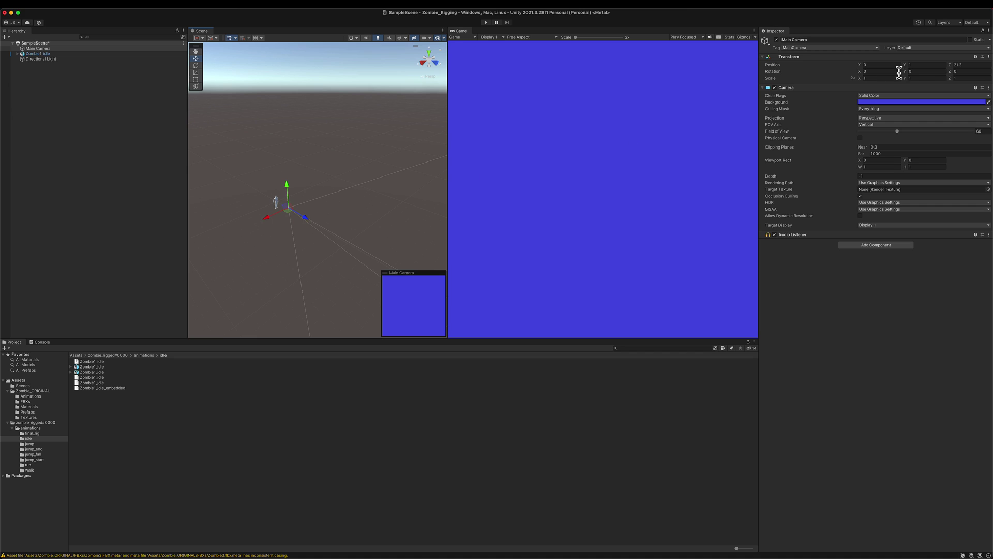
left_click(926, 72)
type("180")
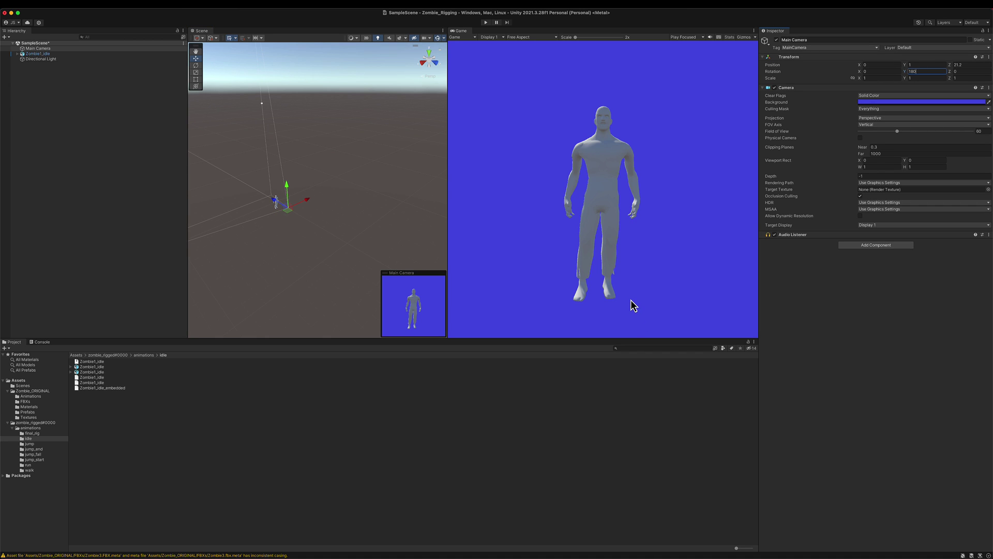
Apply the Zombie material from the Zombie_ORIGINAL Materials folder to the zombie model in the scene.
left_click(37, 407)
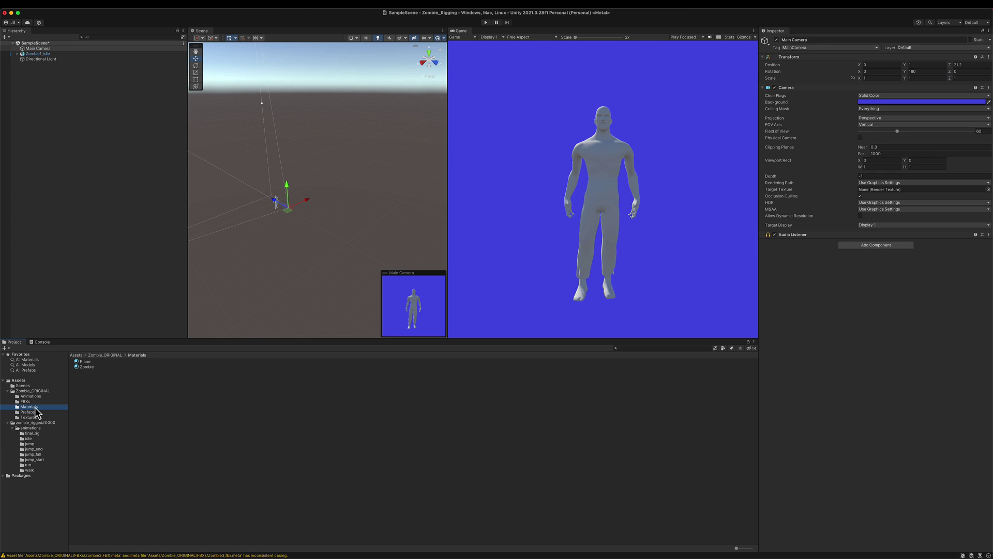
left_click_drag(87, 367, 241, 249)
left_click_drag(278, 205, 278, 205)
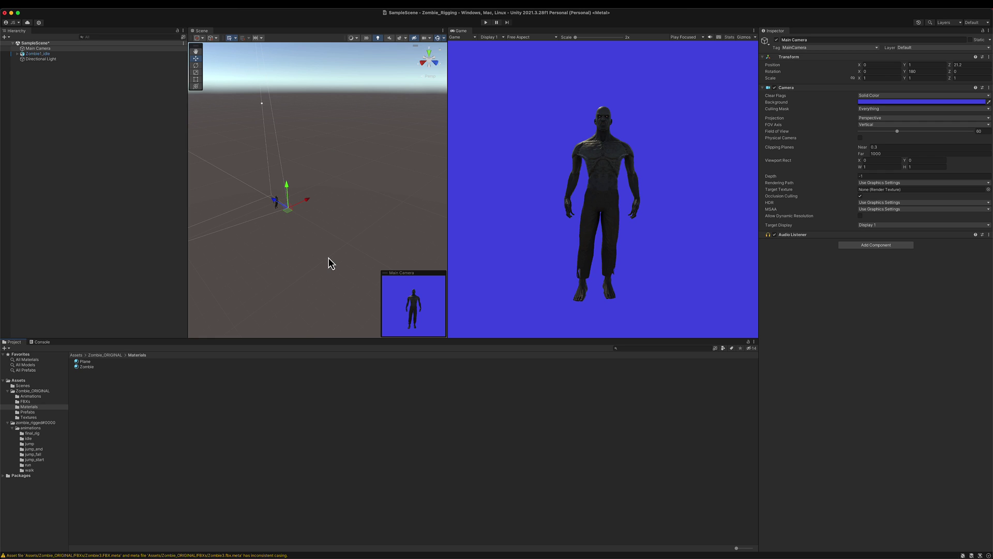
Rotate the Directional Light to about 162 degrees around X to light the zombie's front.
left_click(51, 59)
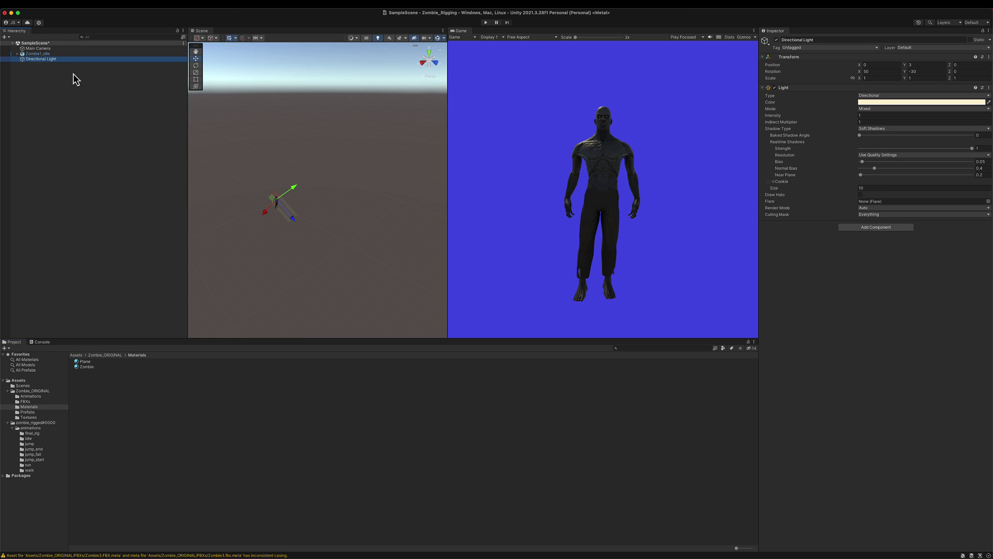
key("e")
left_click(282, 204)
left_click_drag(284, 185, 328, 319)
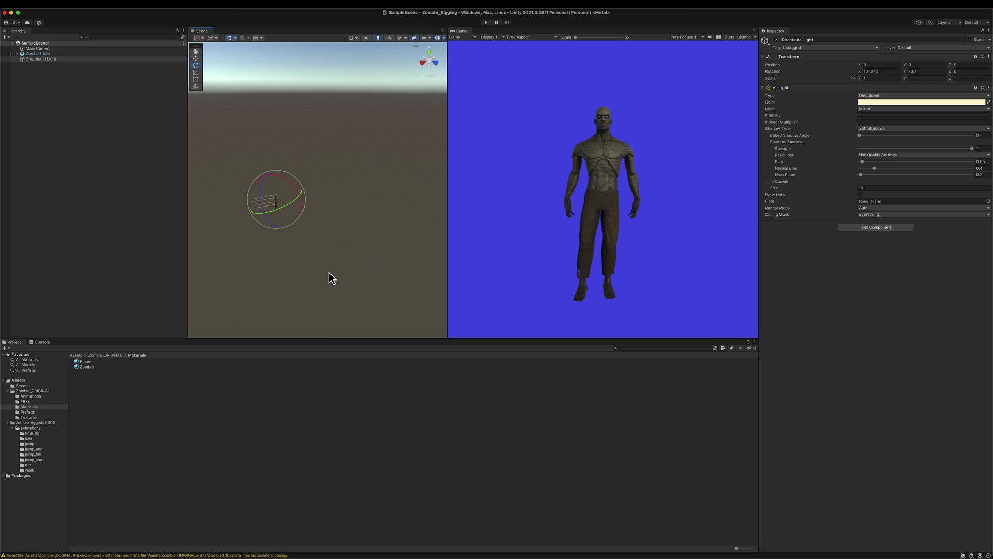
Change the Zombie1_idle FBX model's rig to the Humanoid animation type with an avatar created from this model and apply it.
left_click(45, 54)
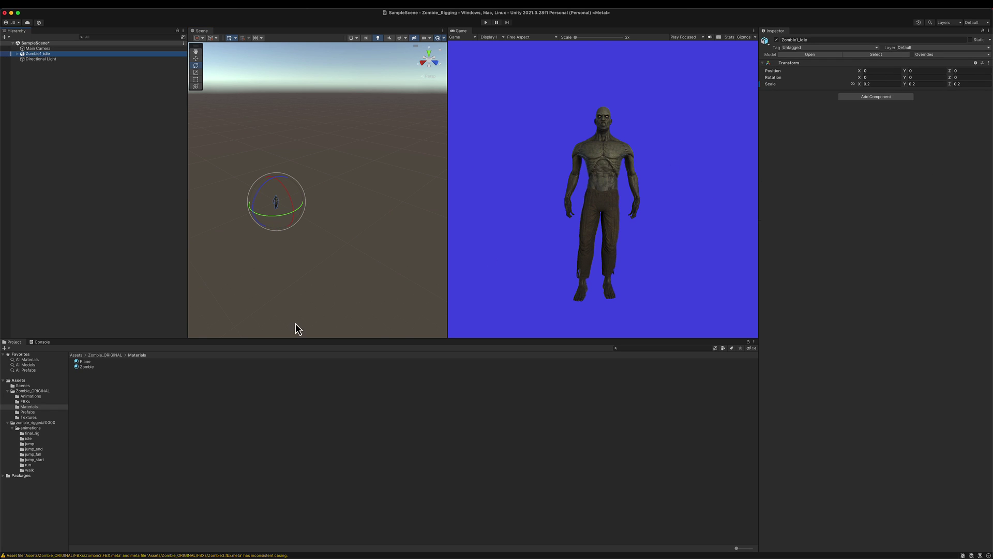
left_click(29, 438)
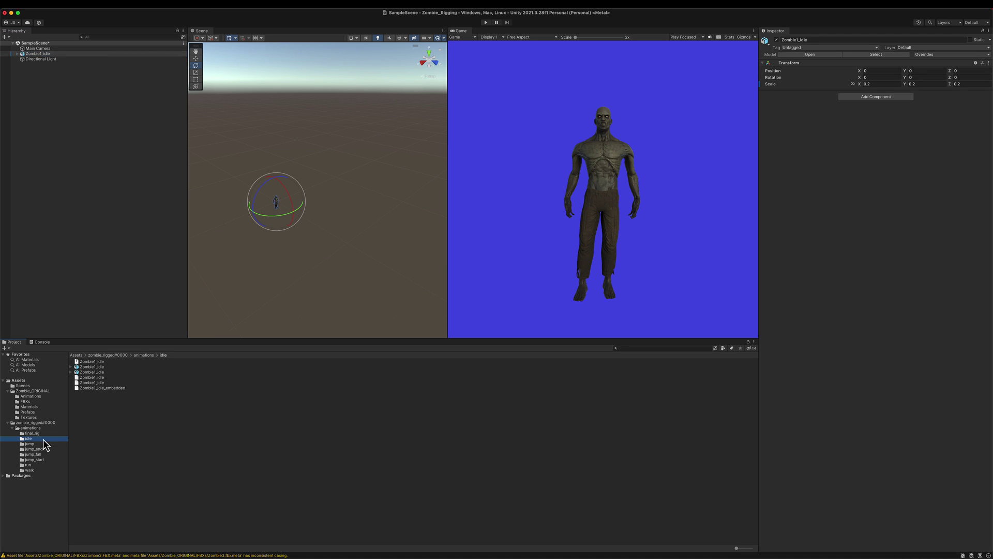
left_click(99, 373)
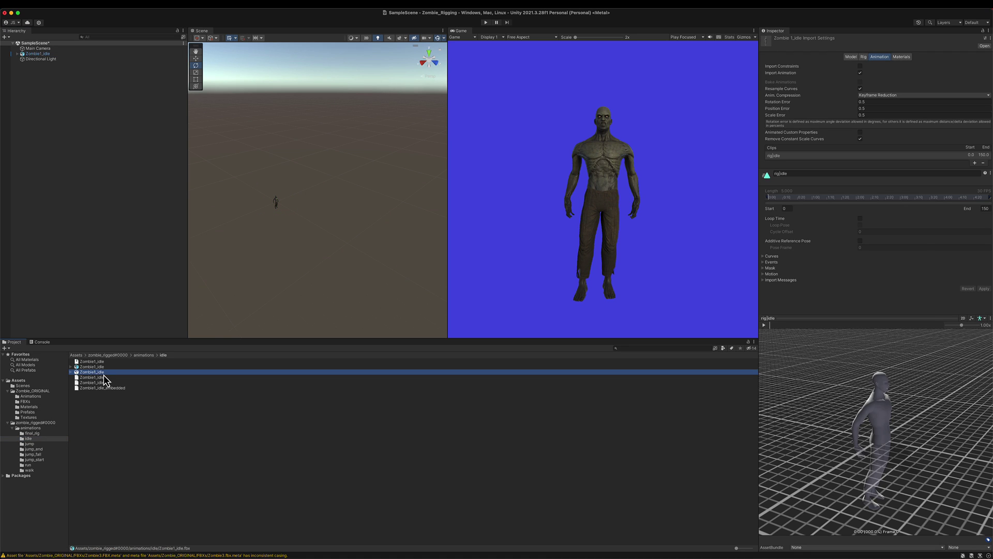
left_click(855, 57)
left_click(865, 58)
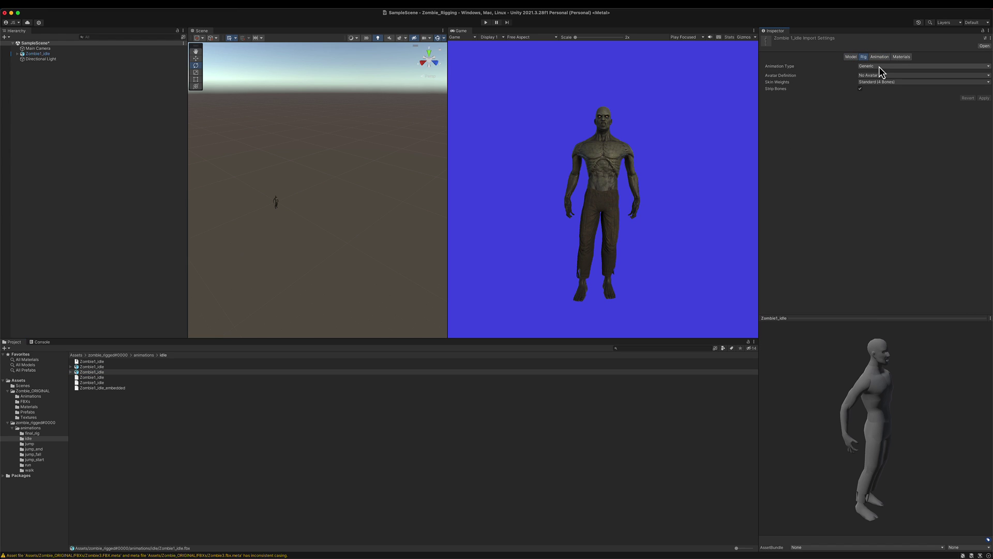
left_click(880, 67)
left_click(883, 82)
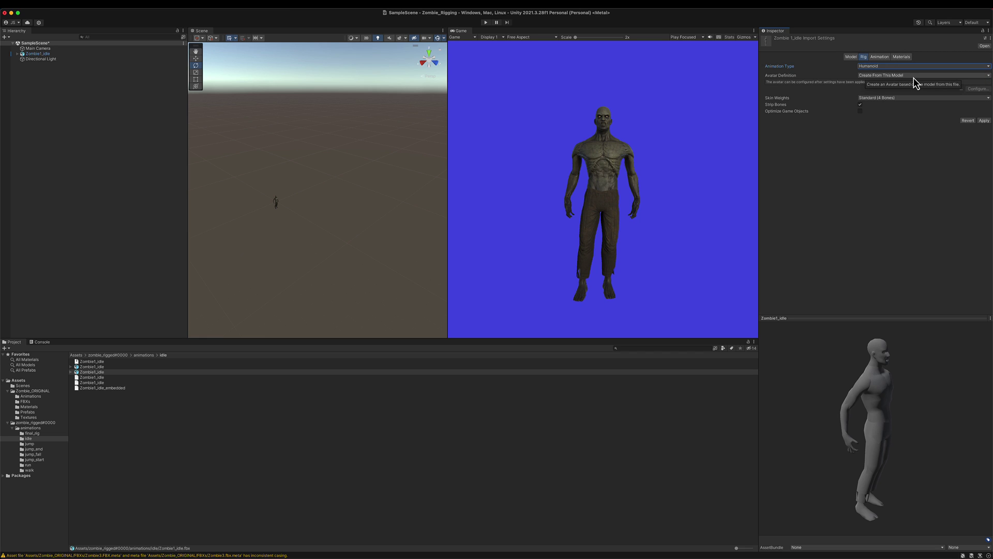
left_click(984, 121)
Examine the bone mapping in the Zombie1_idle avatar configuration from the model's front and return to the scene.
left_click(979, 89)
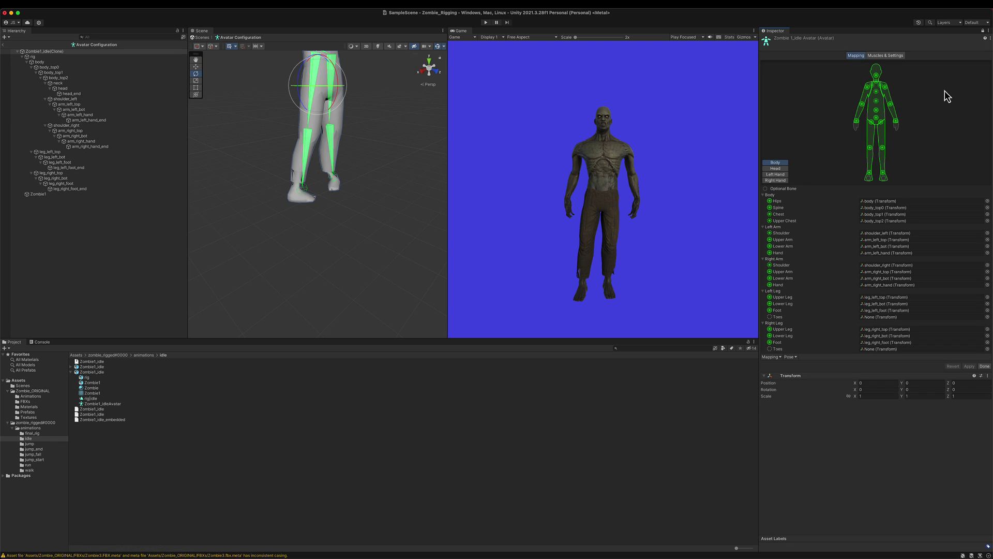
scroll(359, 98, "down", 5)
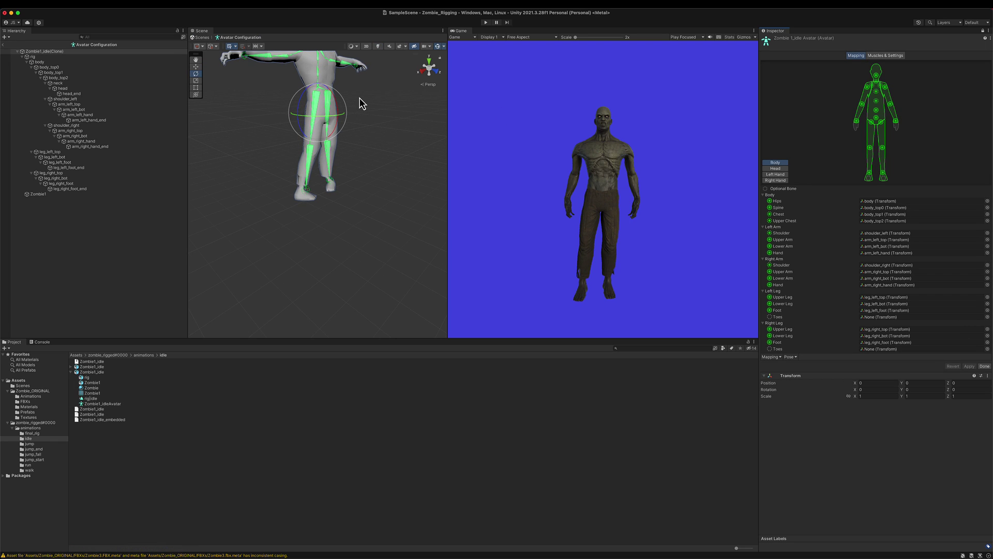
left_click_drag(359, 97, 294, 144, "alt")
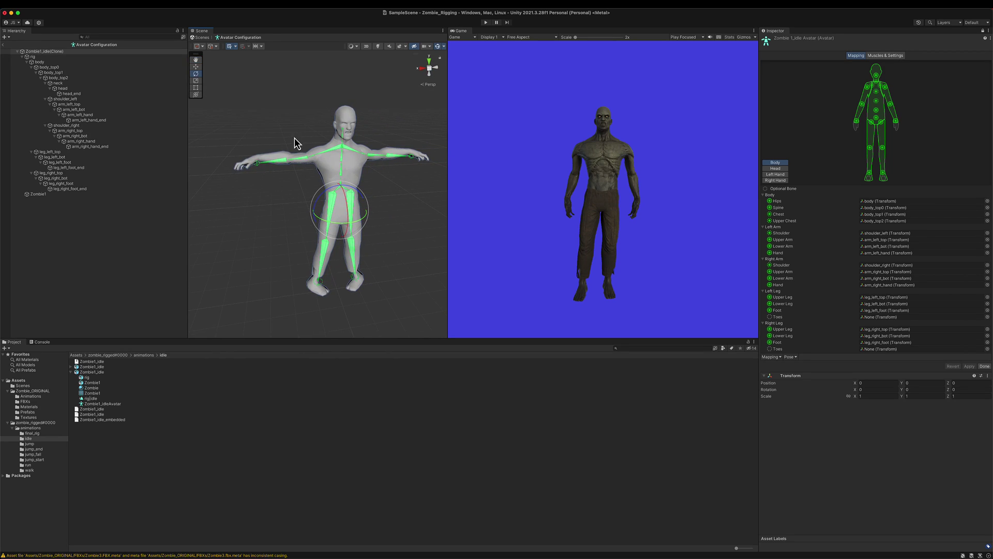
left_click(3, 44)
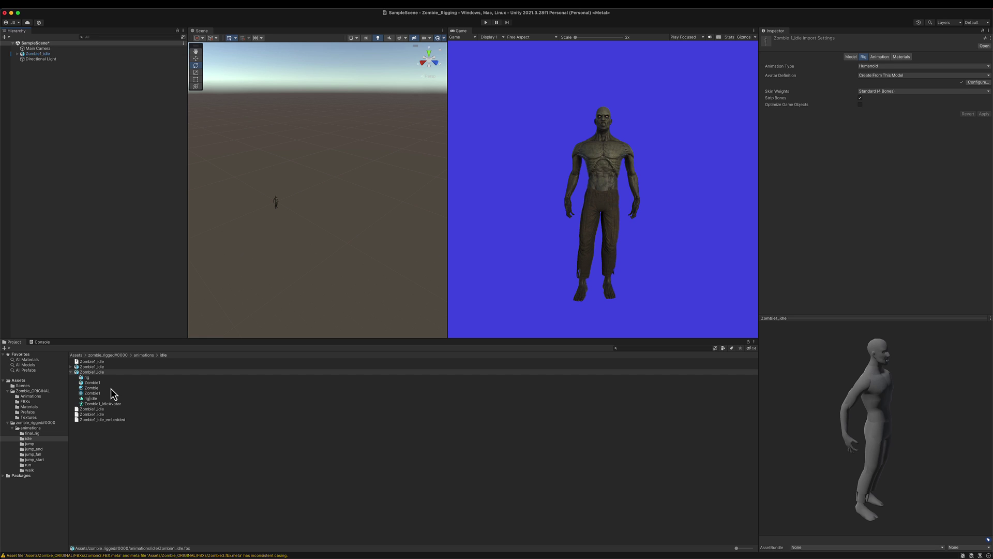
Rename the Zombie1_idle object in the scene hierarchy as ZombieGameObject.
left_click(52, 54)
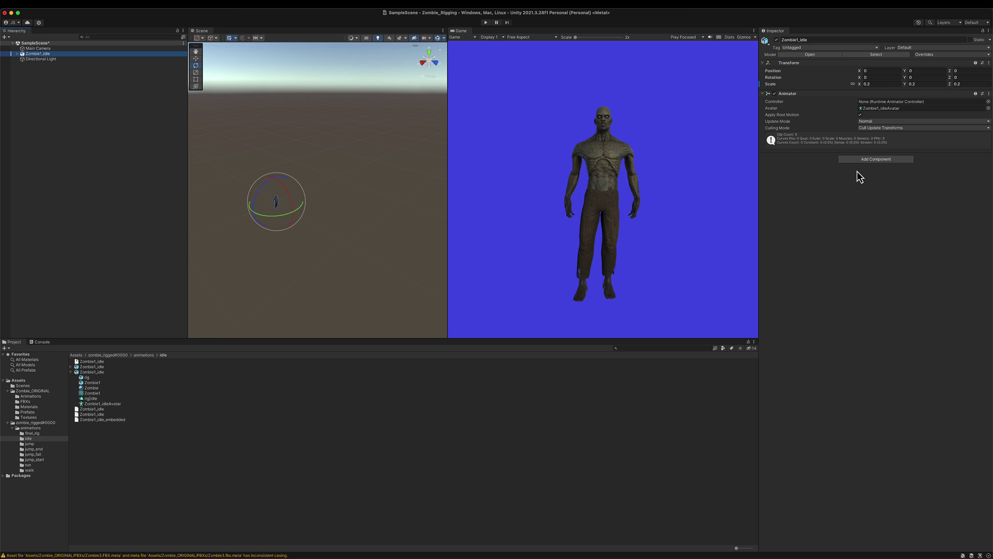
left_click(45, 54)
type("Zom")
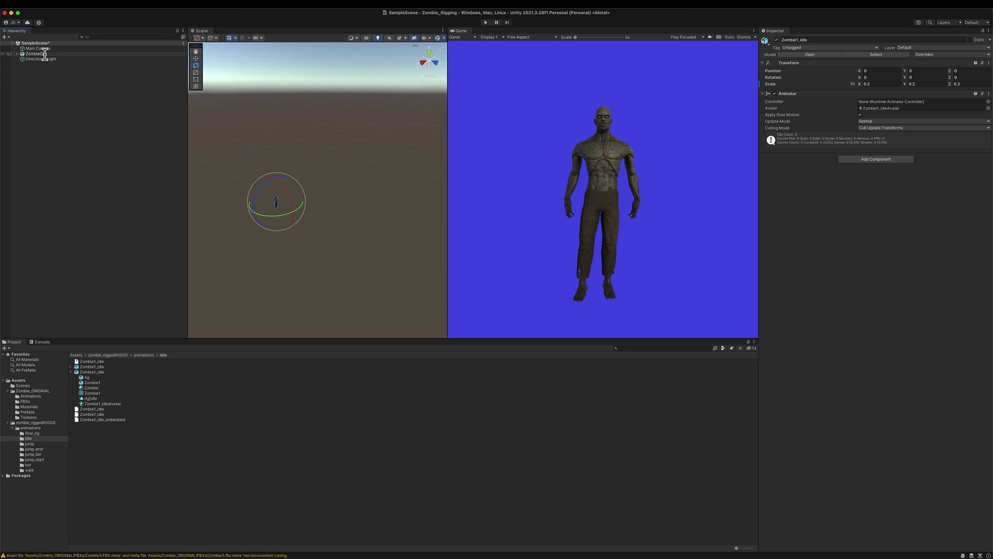
type("bieGameObject")
key("Return")
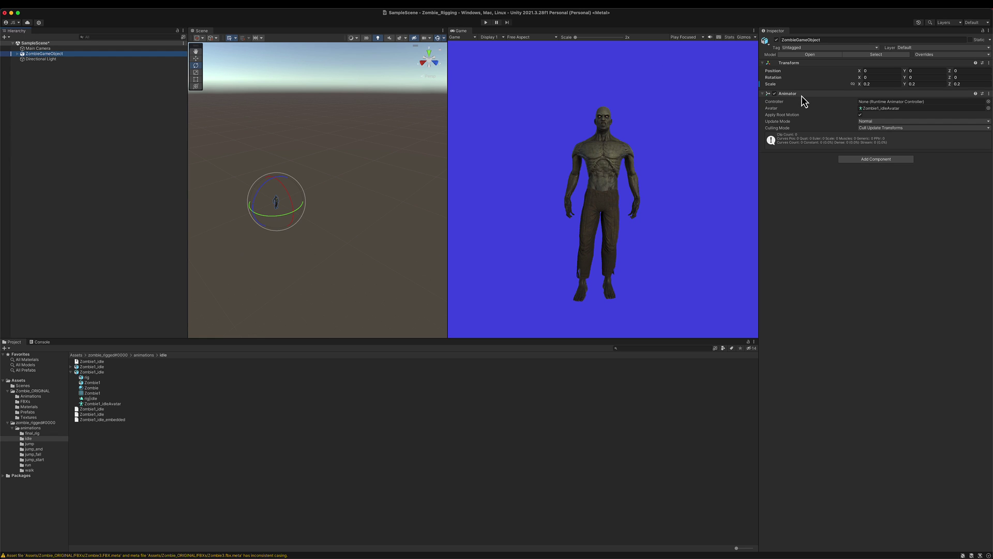
Create an Animator Controller named ZombieController in the zombie_rigged#0000 folder.
left_click(52, 423)
right_click(141, 414)
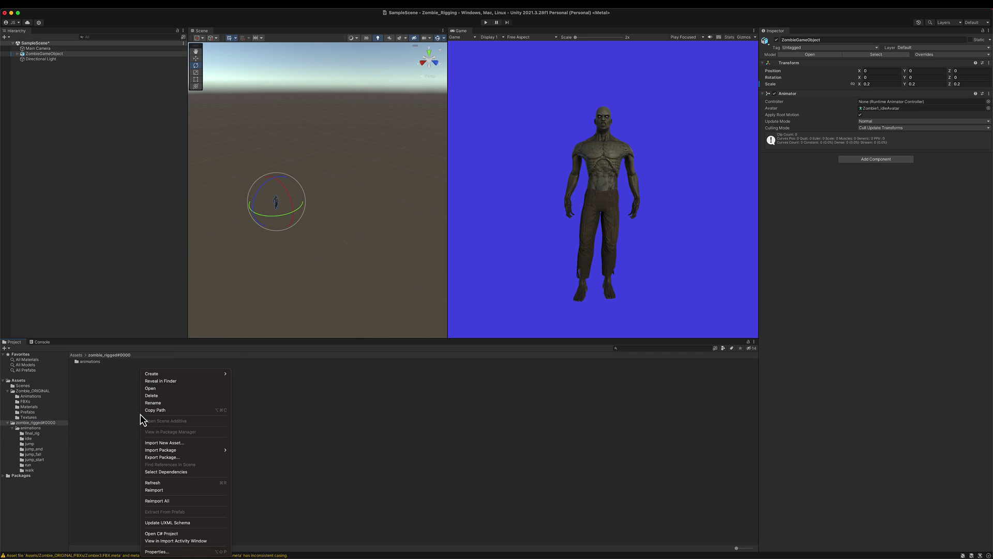
mouse_move(201, 374)
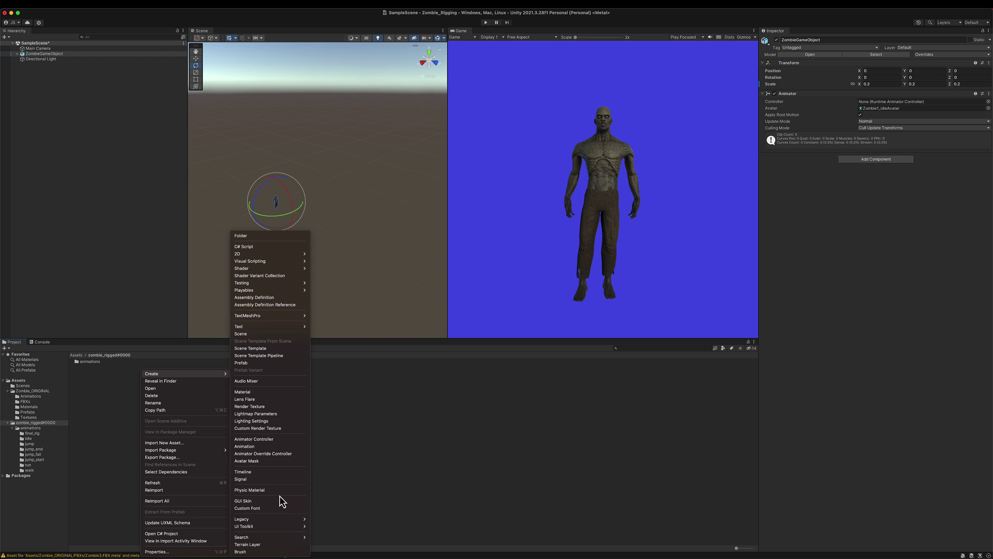
left_click(286, 439)
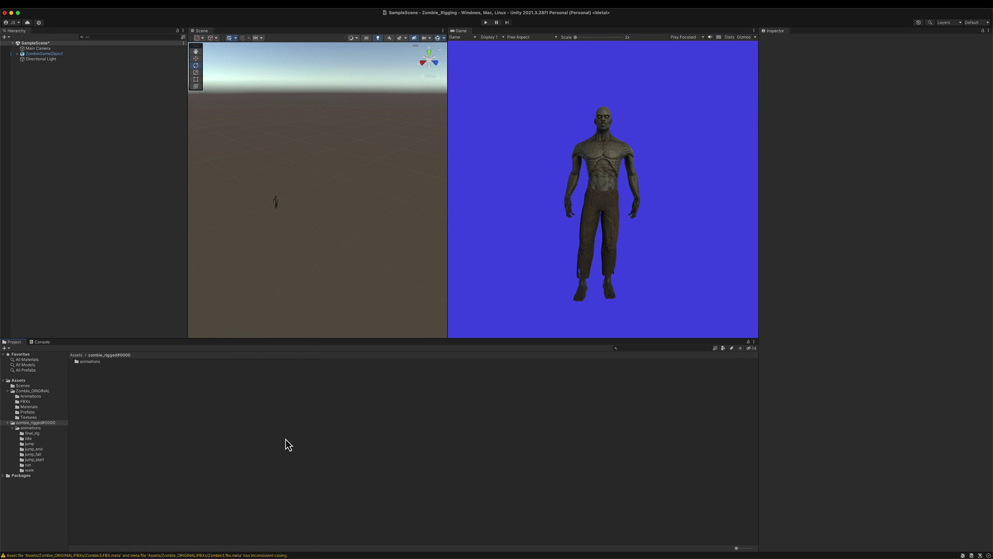
right_click(133, 394)
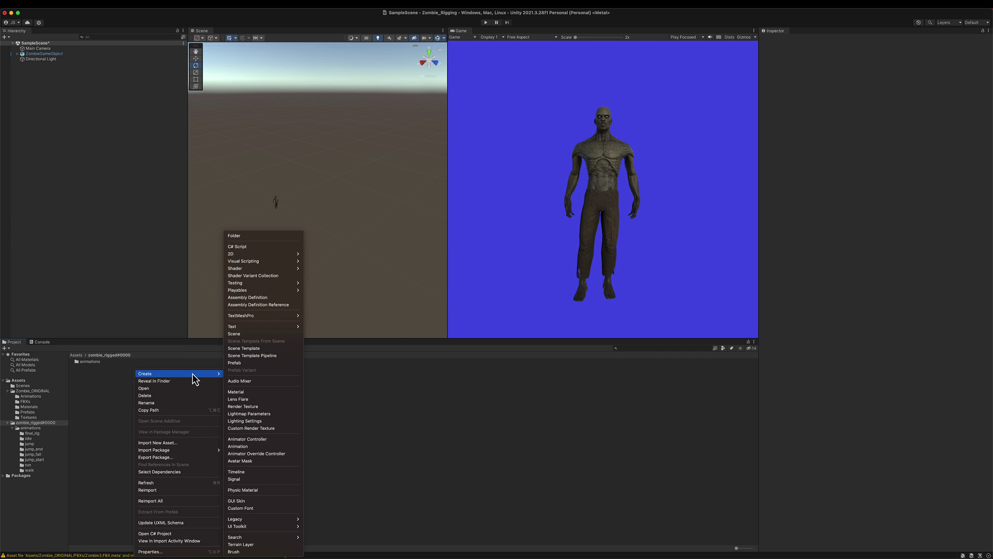
left_click(259, 438)
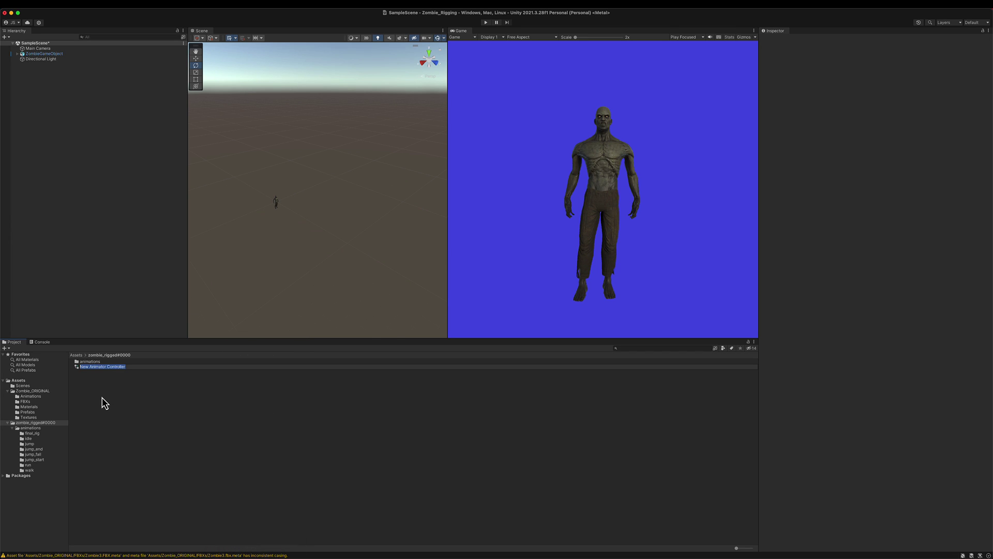
type("ZombieController")
key("Return")
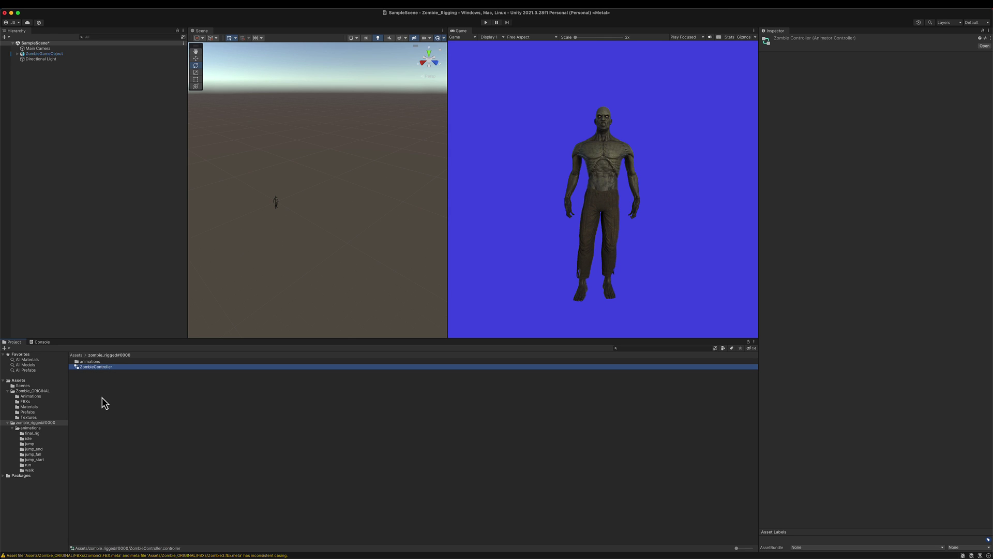
Open ZombieController and add the rig|idle clip from the idle folder as its default state.
double_click(104, 369)
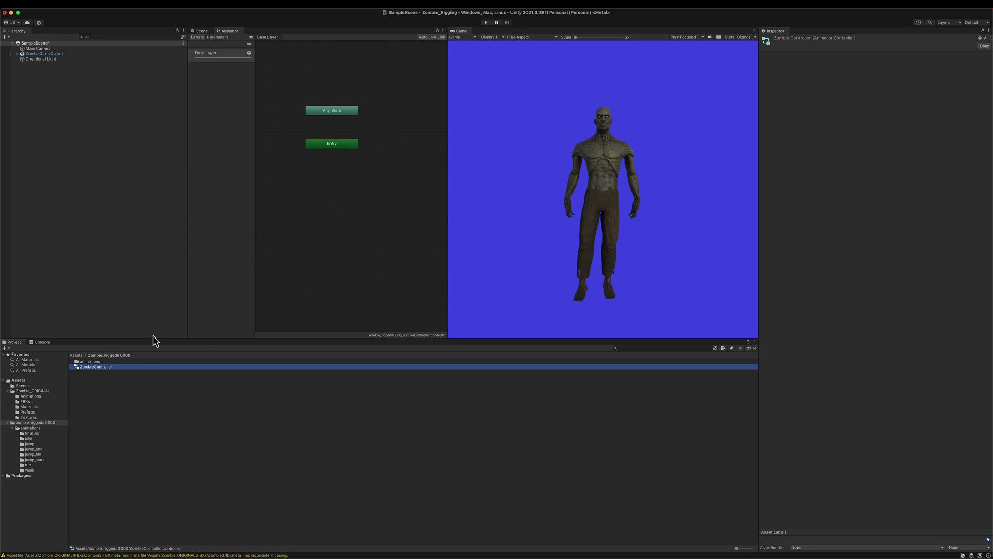
left_click(31, 439)
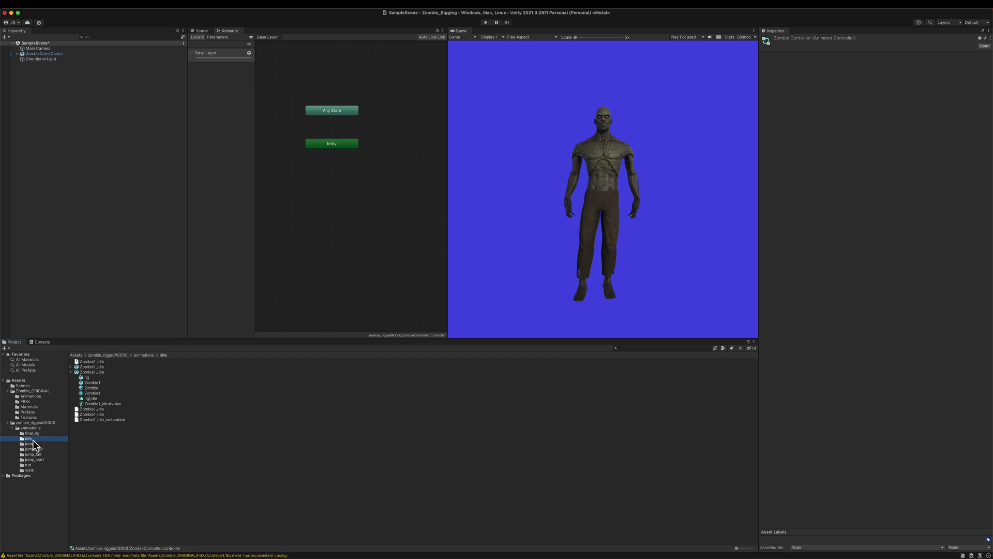
left_click(96, 399)
left_click_drag(97, 402, 331, 200)
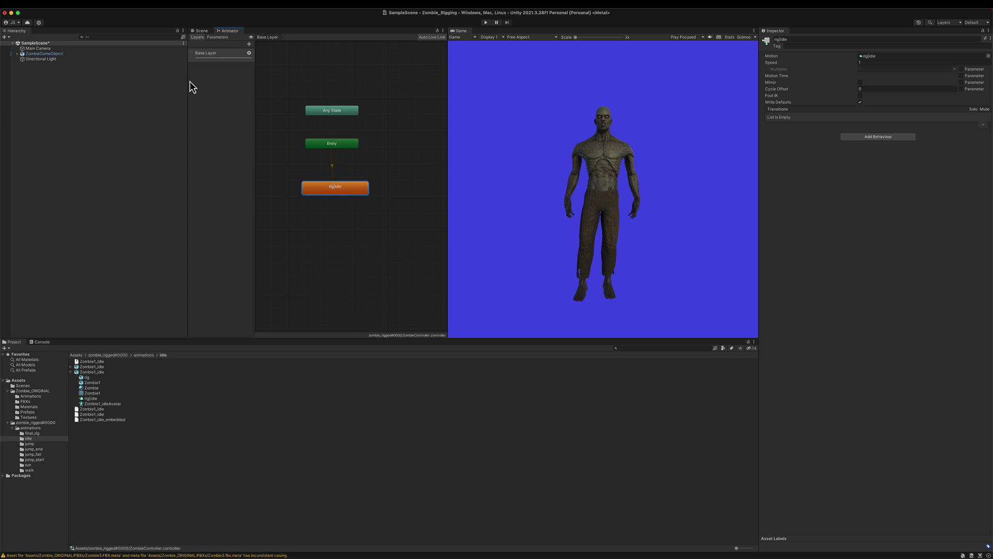
Assign ZombieController from the zombie_rigged#0000 folder as the Animator controller of ZombieGameObject.
left_click(48, 55)
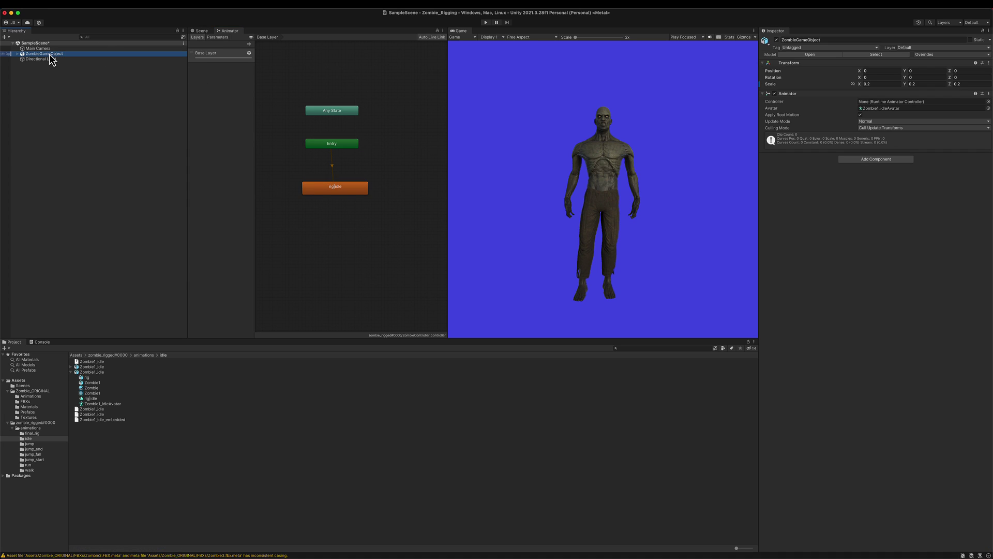
left_click(41, 423)
left_click_drag(102, 369, 894, 102)
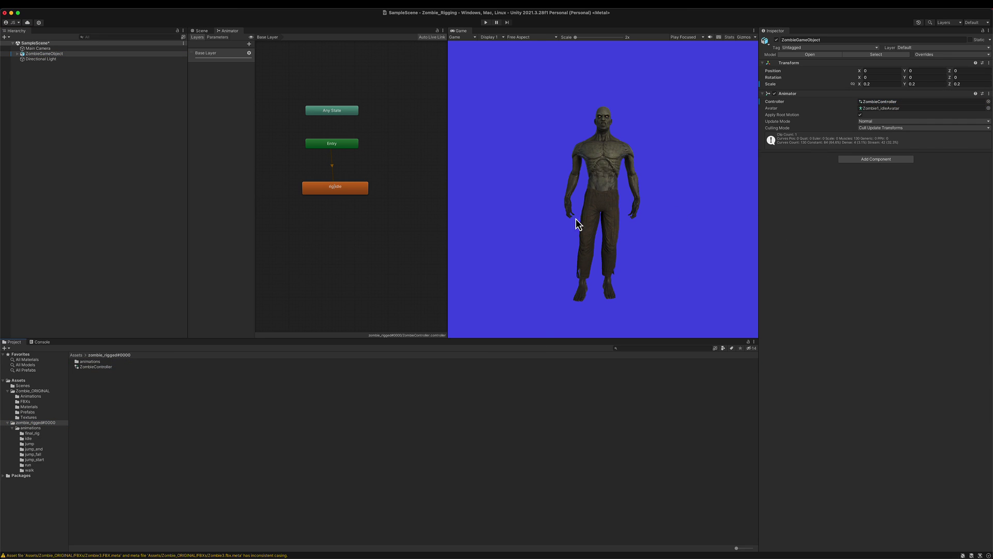
Run the scene and examine the zombie's idle animation up close in the scene view, then stop playback.
left_click(485, 22)
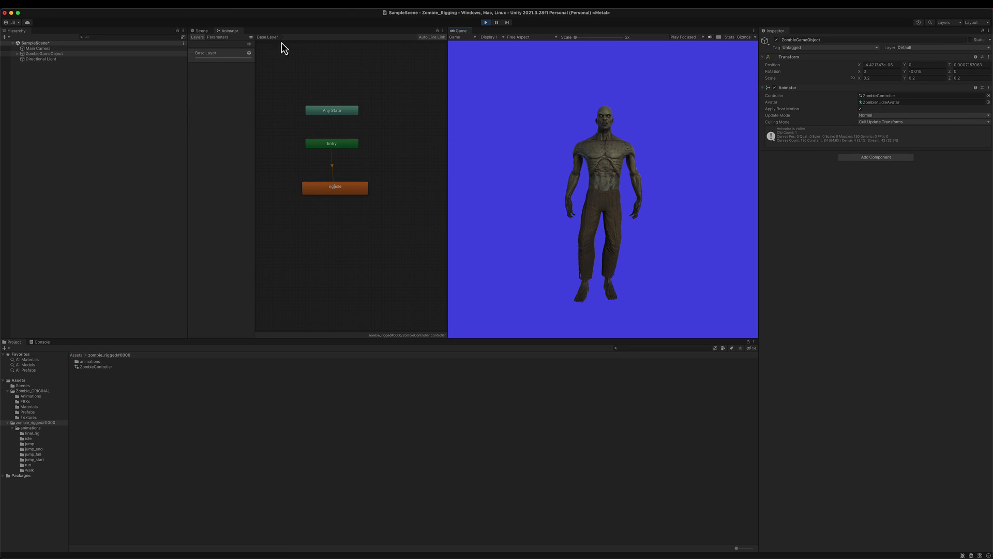
left_click(201, 30)
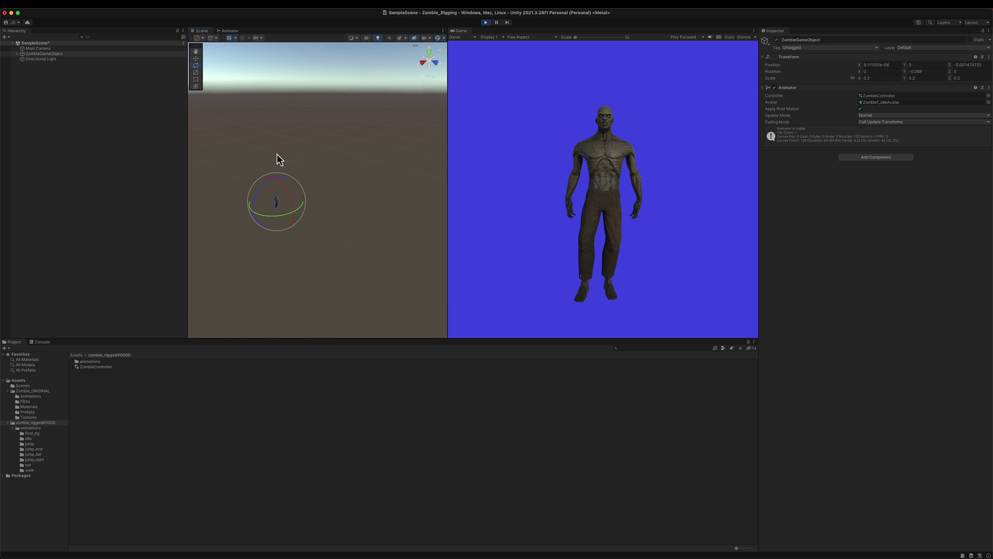
double_click(39, 54)
scroll(259, 178, "up", 4)
left_click_drag(256, 200, 275, 218, "alt")
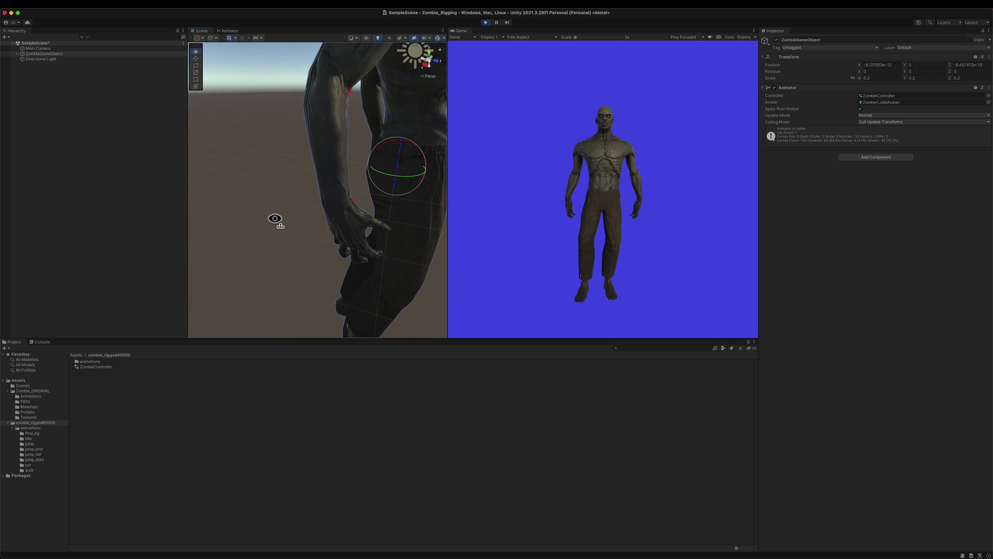
left_click(486, 23)
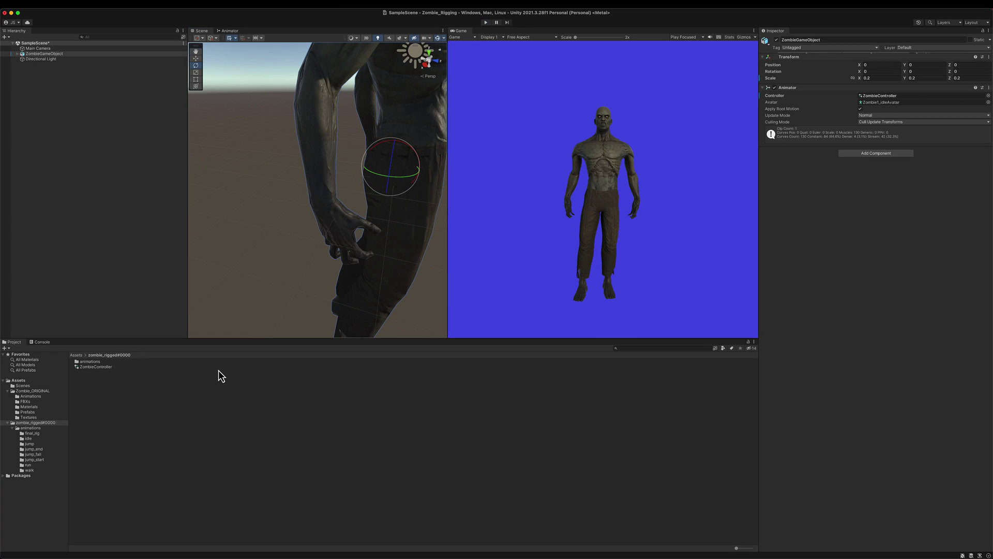
Enable Loop Time for the rig|idle clip of Zombie1_idle, apply the change, and test it in Play mode.
left_click(29, 438)
left_click(95, 399)
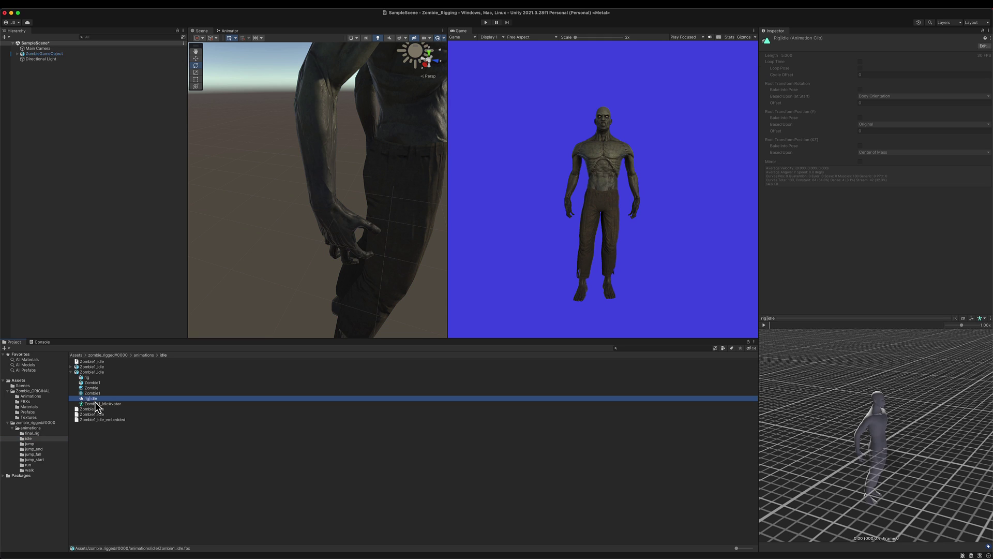
left_click(97, 404)
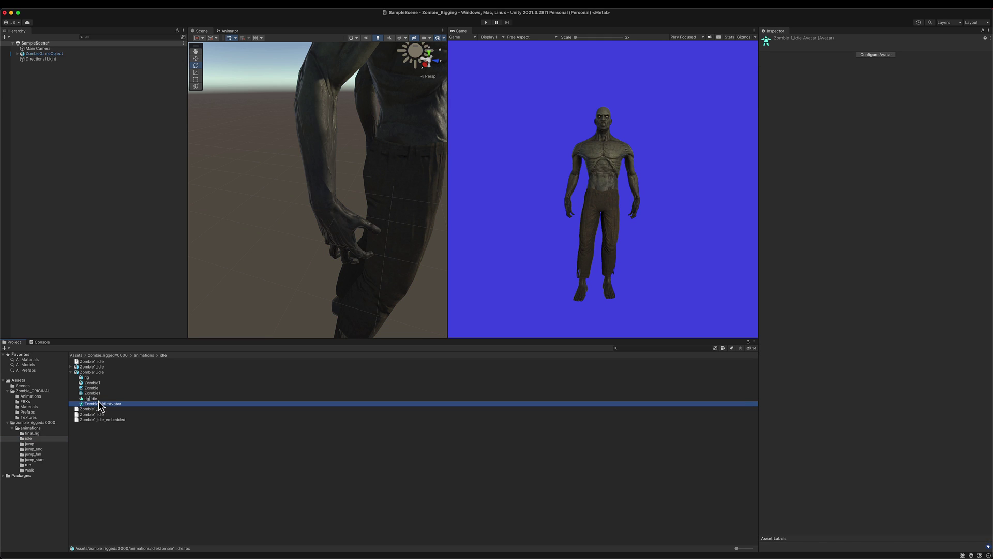
left_click(98, 399)
left_click(984, 46)
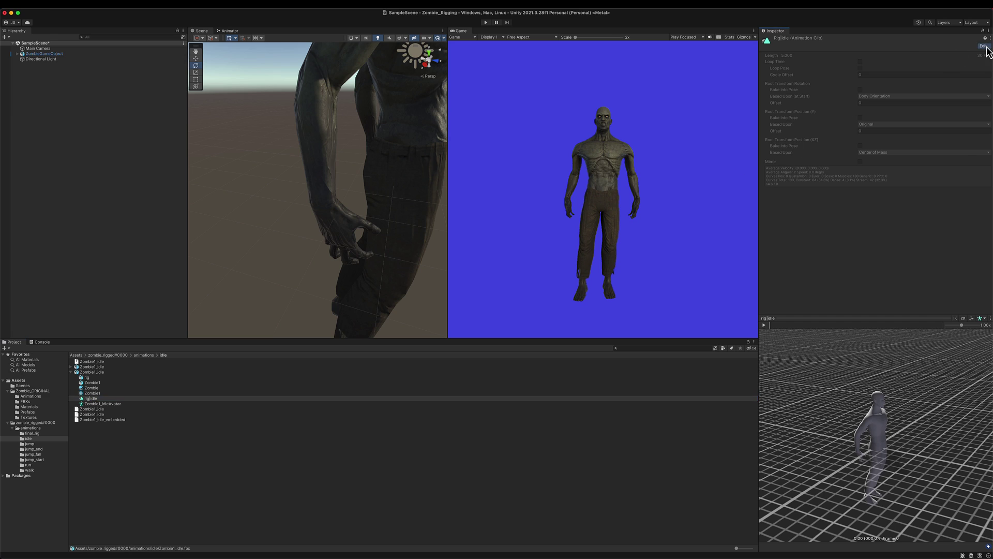
left_click(860, 212)
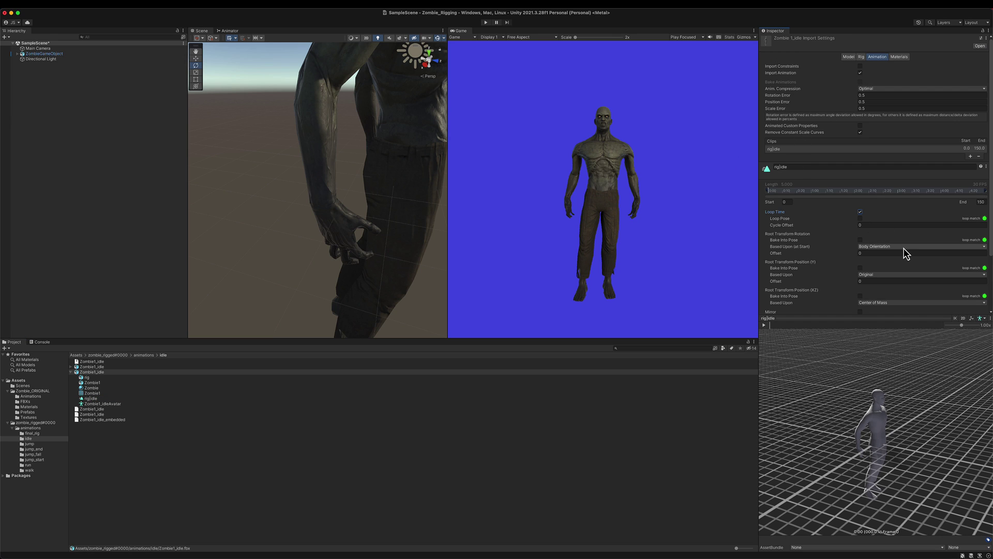
scroll(944, 268, "down", 3)
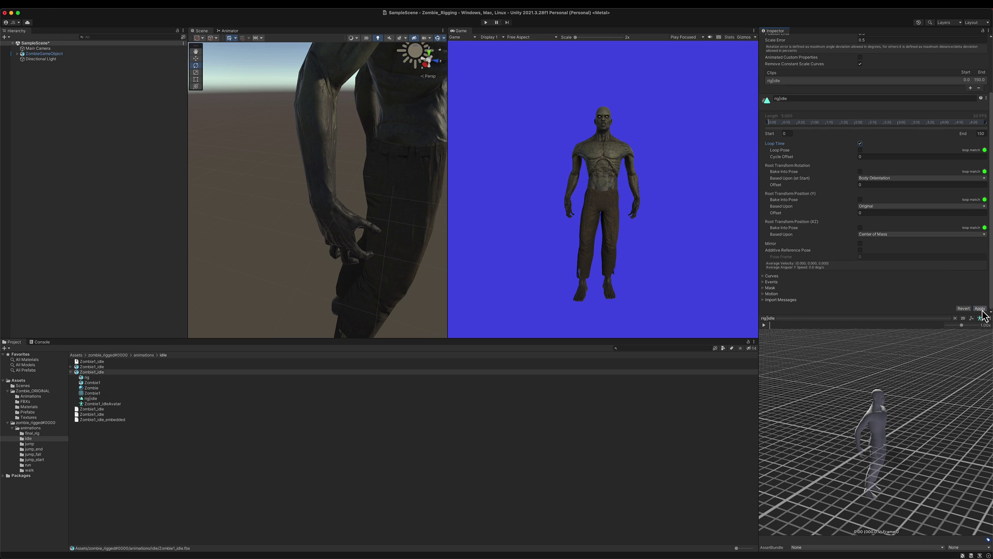
left_click(980, 309)
left_click(485, 22)
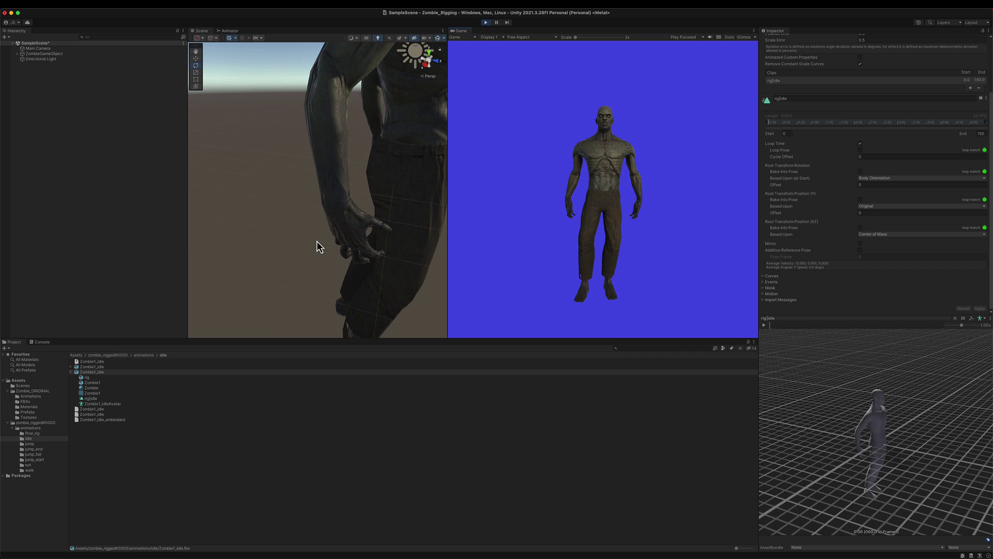
left_click(486, 23)
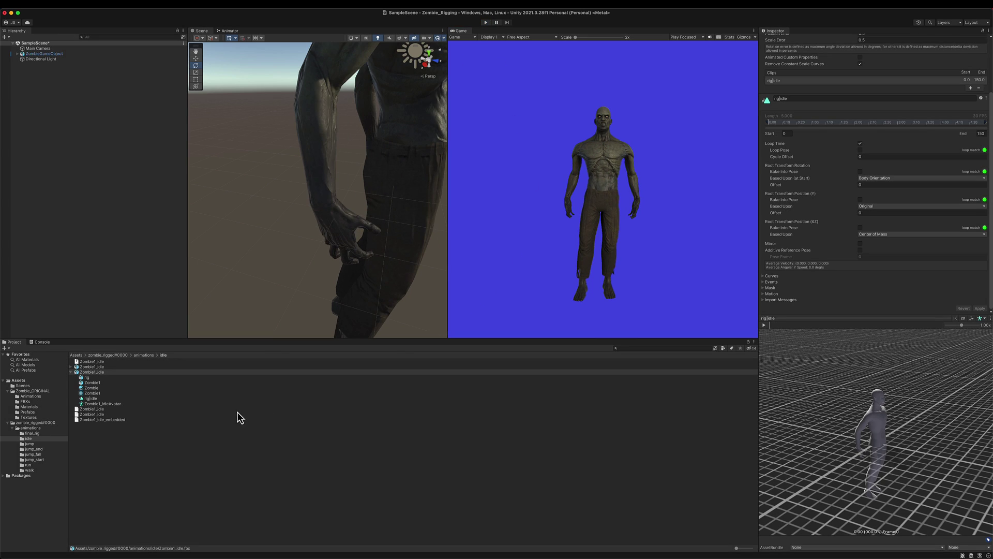
Set the Zombie1_walk rig to Humanoid with its avatar copied from Zombie1_idleAvatar and apply the change.
left_click(32, 471)
left_click(108, 371)
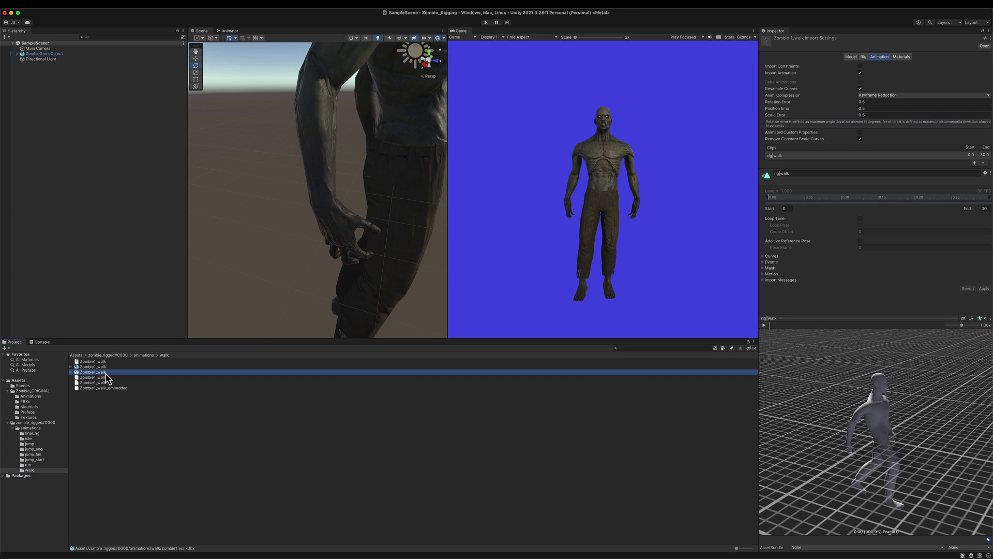
left_click(864, 57)
left_click(920, 67)
left_click(860, 76)
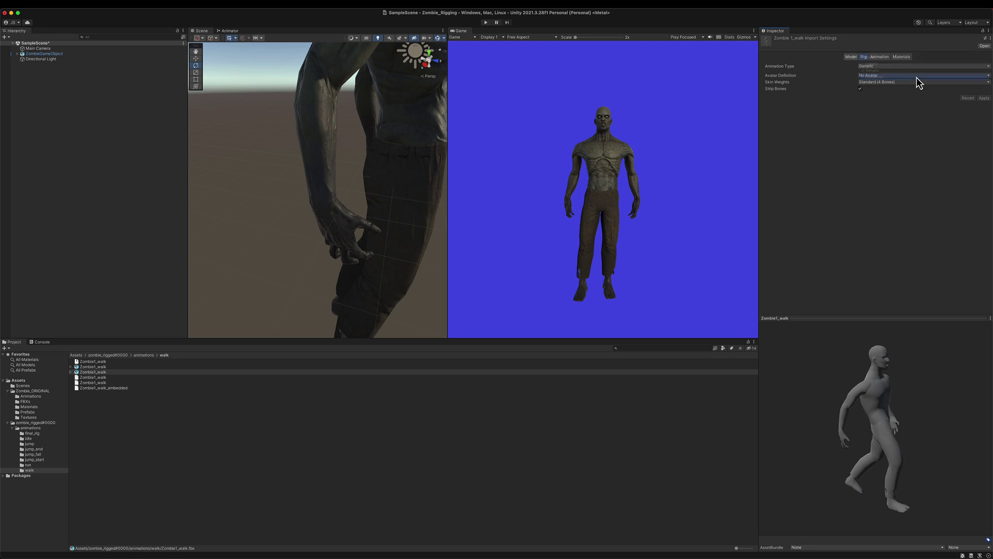
left_click(913, 76)
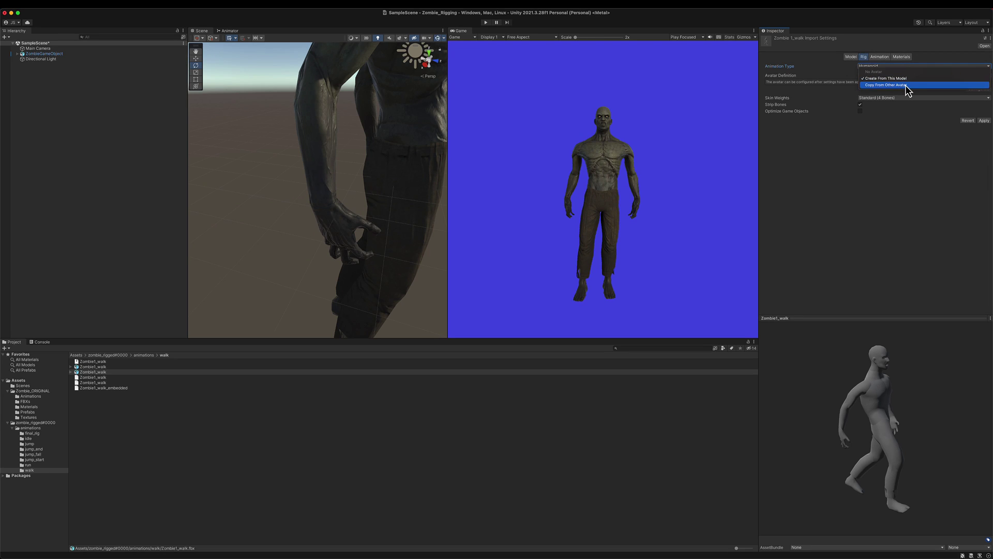
left_click(907, 85)
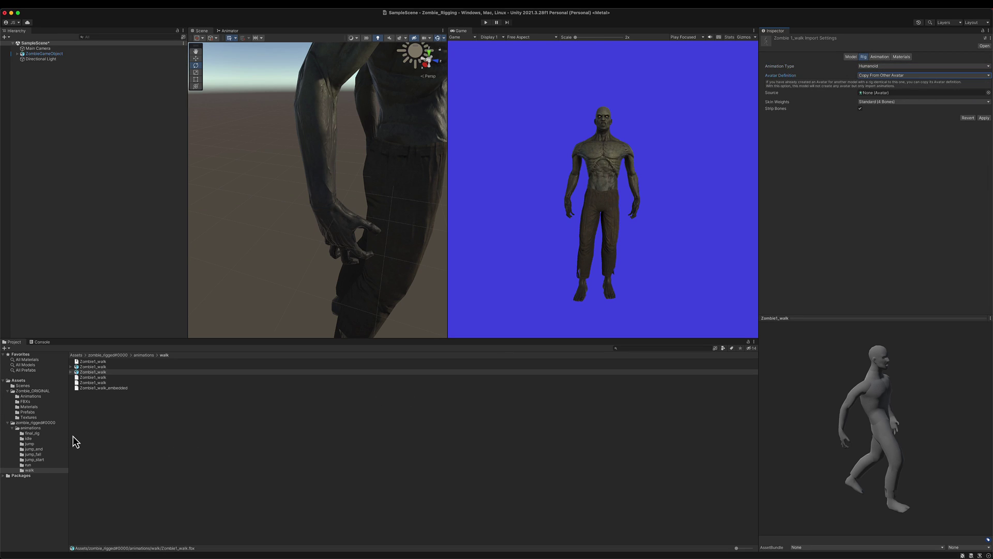
left_click(32, 438)
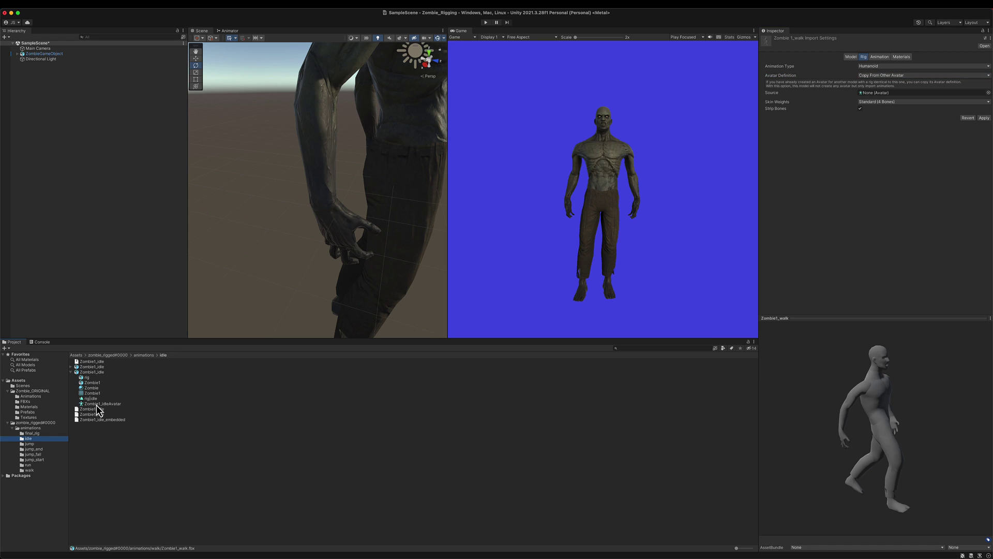
left_click_drag(101, 404, 882, 93)
left_click(985, 118)
Set the Zombie1_run rig to Humanoid, copy its avatar from Zombie1_idleAvatar, and apply the change.
left_click(28, 464)
left_click(91, 372)
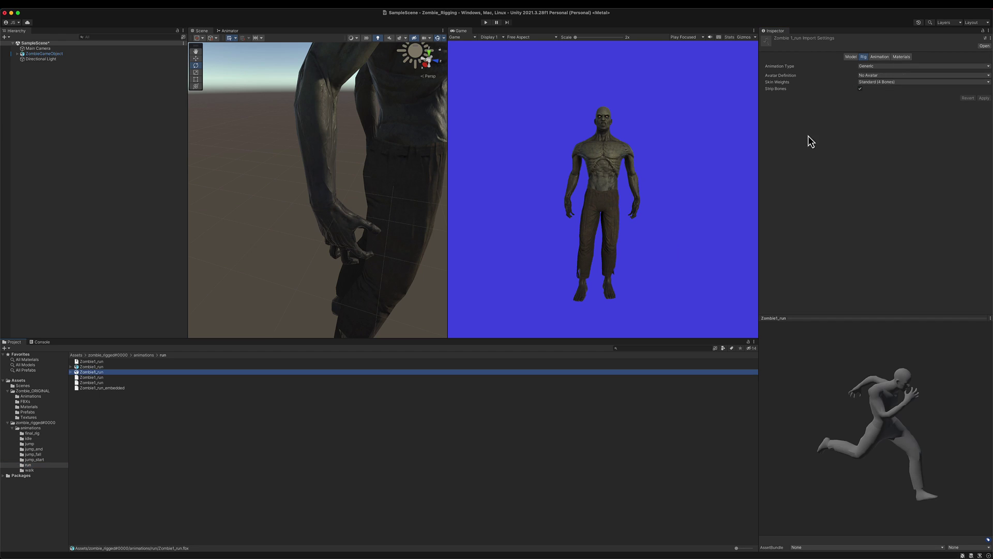
left_click(880, 75)
left_click(880, 81)
left_click(28, 438)
left_click_drag(102, 403, 882, 94)
left_click(984, 118)
Set the Zombie1_jump rig to Humanoid, copy its avatar from Zombie1_idleAvatar, and apply the change.
left_click(31, 444)
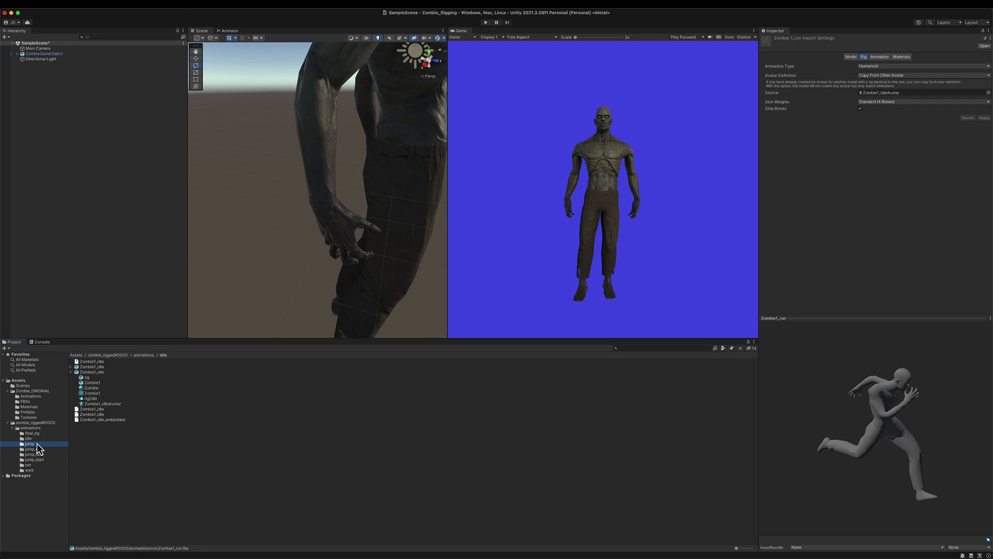
left_click(93, 372)
left_click(882, 75)
left_click(880, 84)
left_click(29, 438)
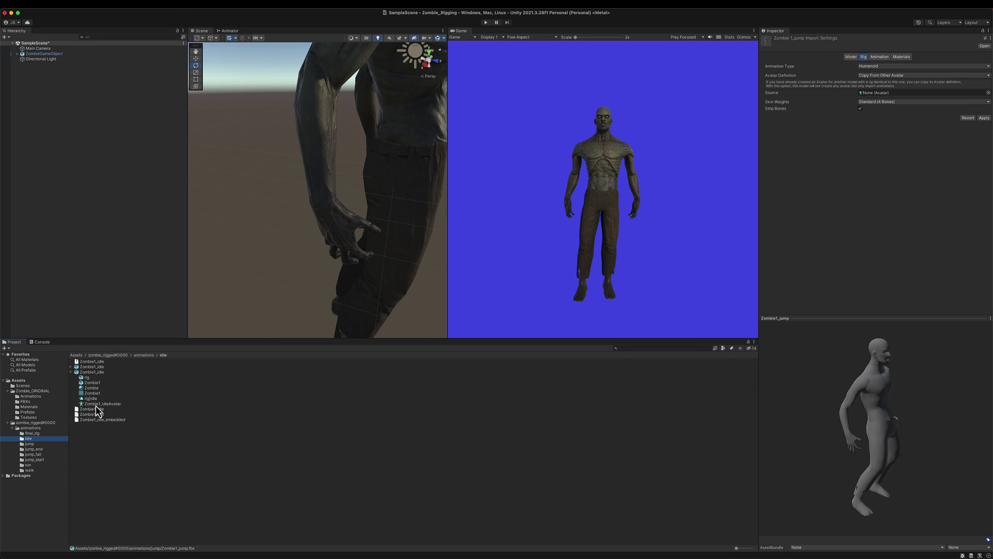
left_click_drag(99, 404, 902, 93)
left_click(984, 117)
Add the rig|walk, rig|run and rig|jump clips from their animation folders as states in the ZombieController graph.
left_click(229, 31)
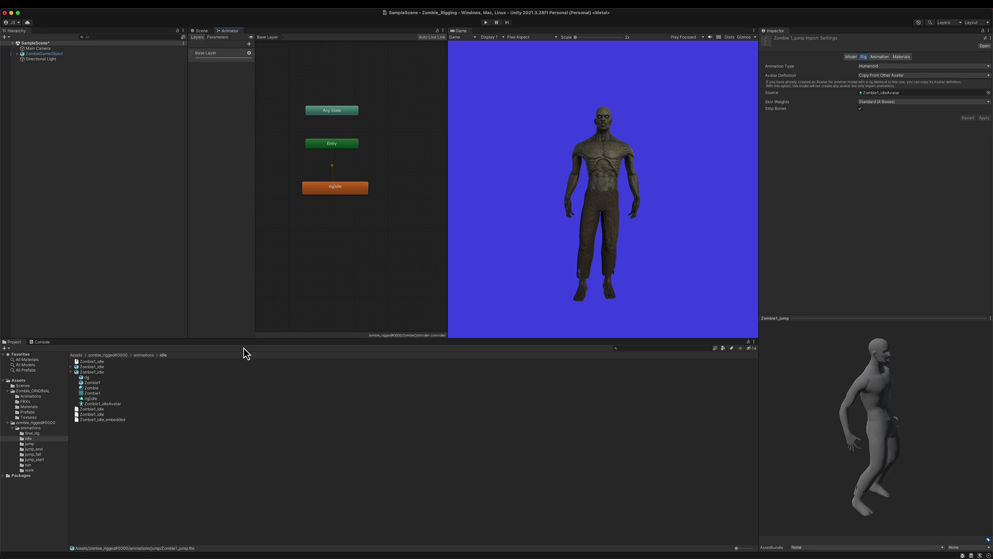
left_click(29, 470)
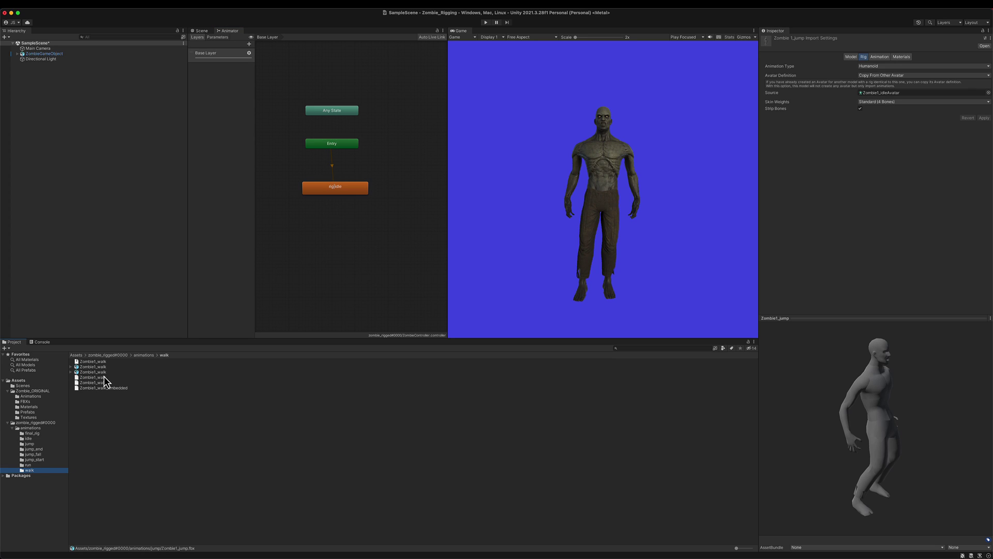
left_click(71, 372)
left_click_drag(92, 398, 355, 251)
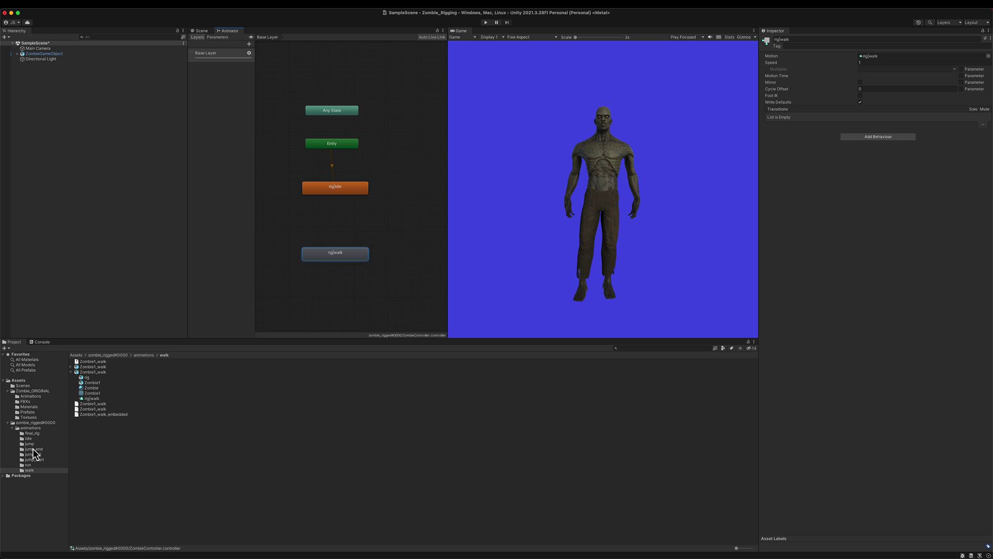
left_click(28, 465)
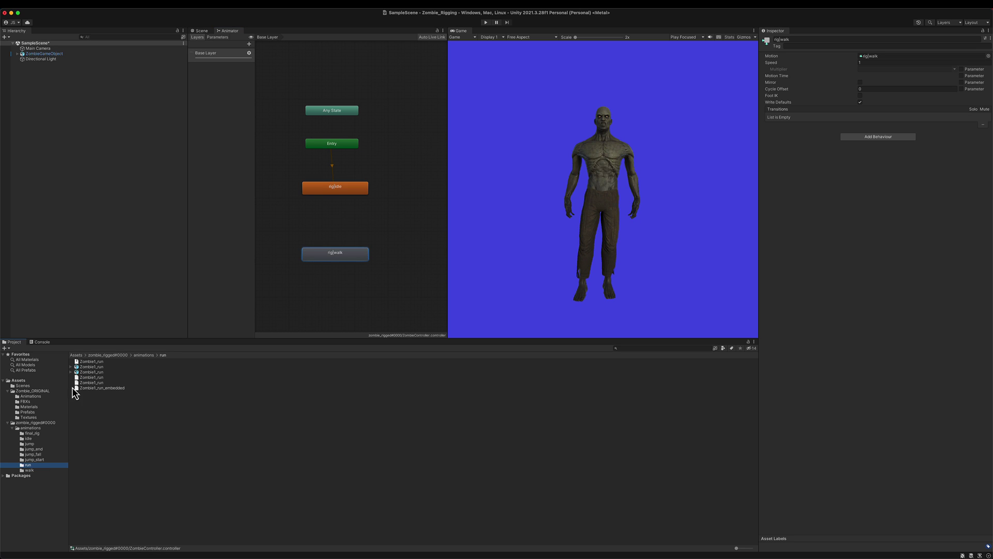
left_click(71, 372)
left_click_drag(90, 398, 408, 265)
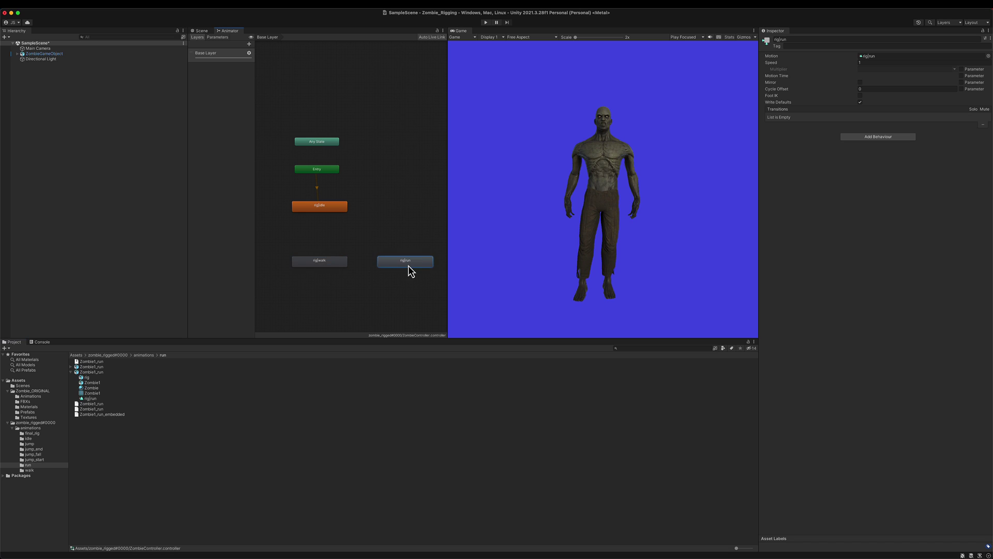
left_click(29, 443)
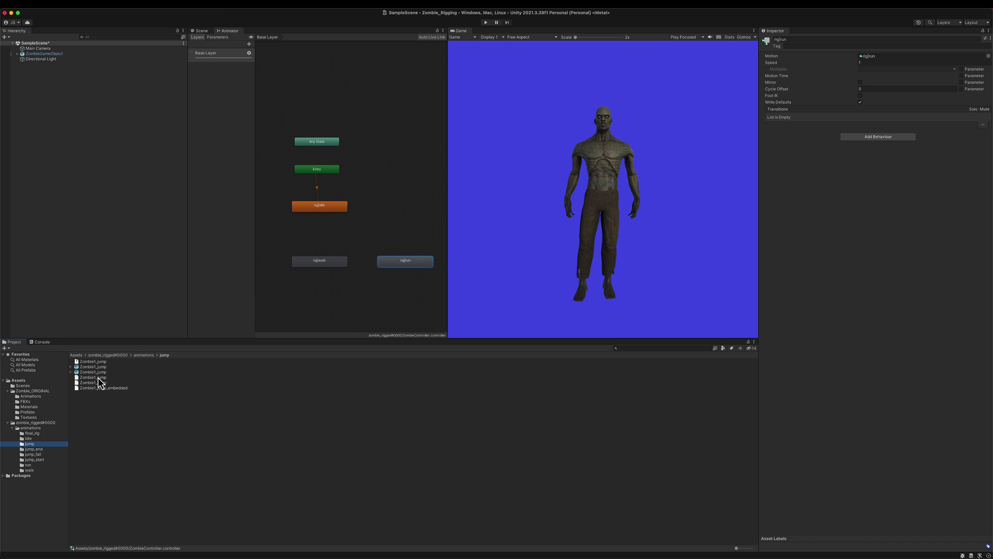
left_click(71, 372)
left_click_drag(91, 399, 405, 205)
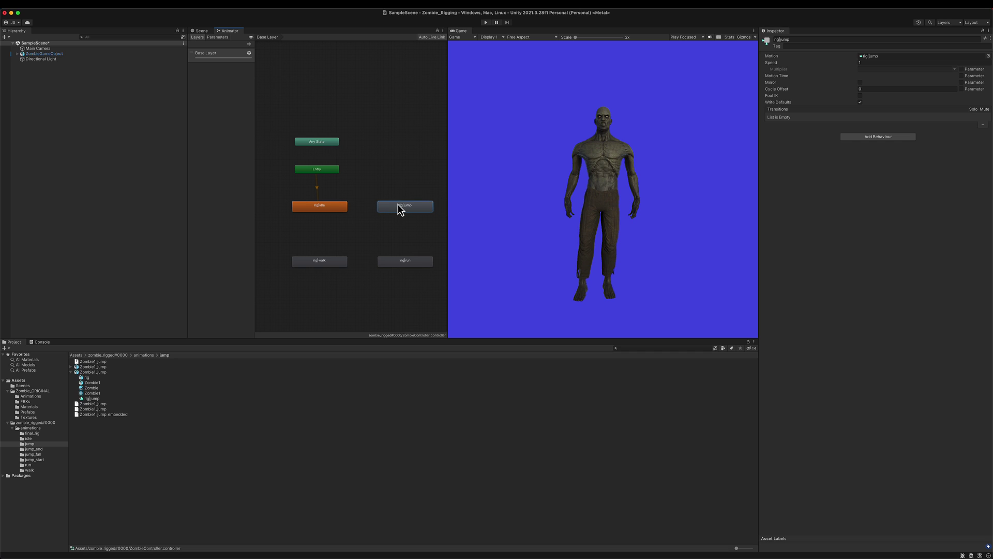
Create a loop of transitions from rig|idle to rig|walk, rig|run, rig|jump and back to rig|idle.
right_click(327, 211)
left_click(339, 213)
left_click(319, 262)
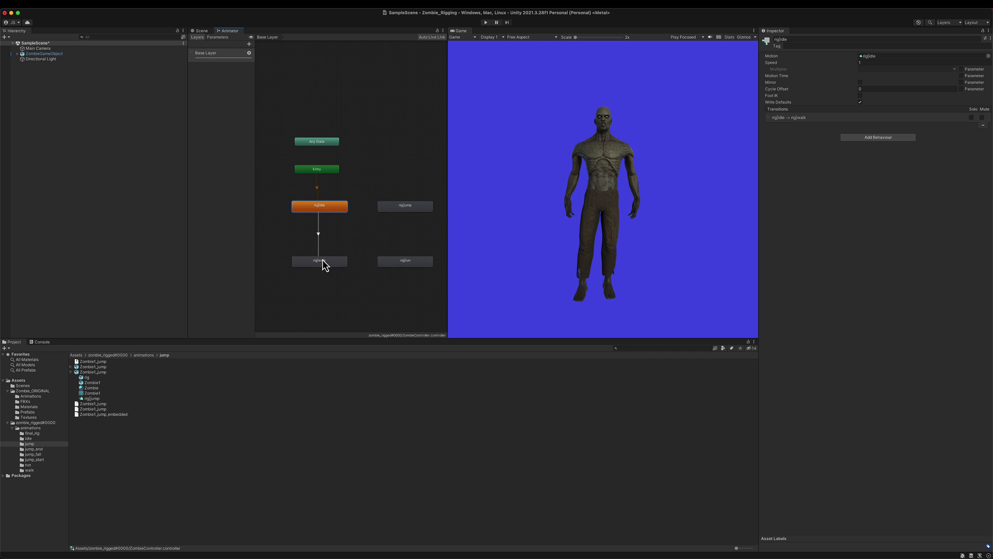
right_click(321, 262)
left_click(332, 266)
left_click(405, 263)
right_click(406, 262)
left_click(424, 266)
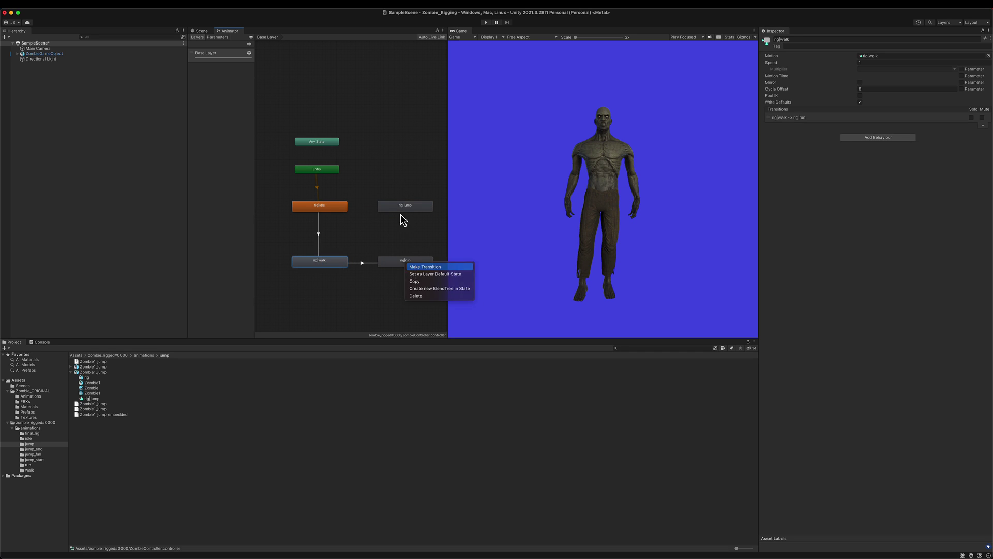
left_click(403, 207)
right_click(402, 209)
left_click(417, 214)
left_click(338, 207)
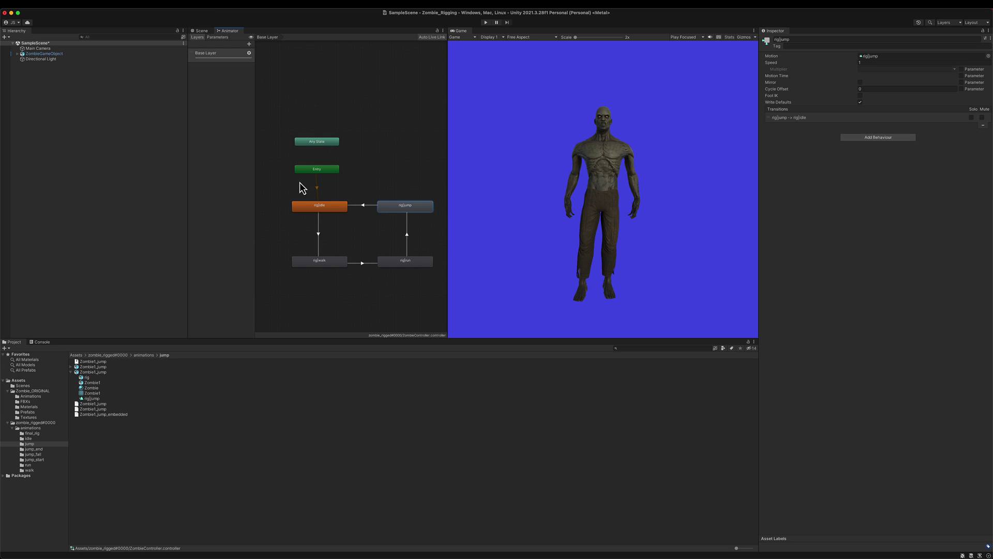
Add an Int parameter named Status to the ZombieController.
left_click(218, 37)
left_click(248, 44)
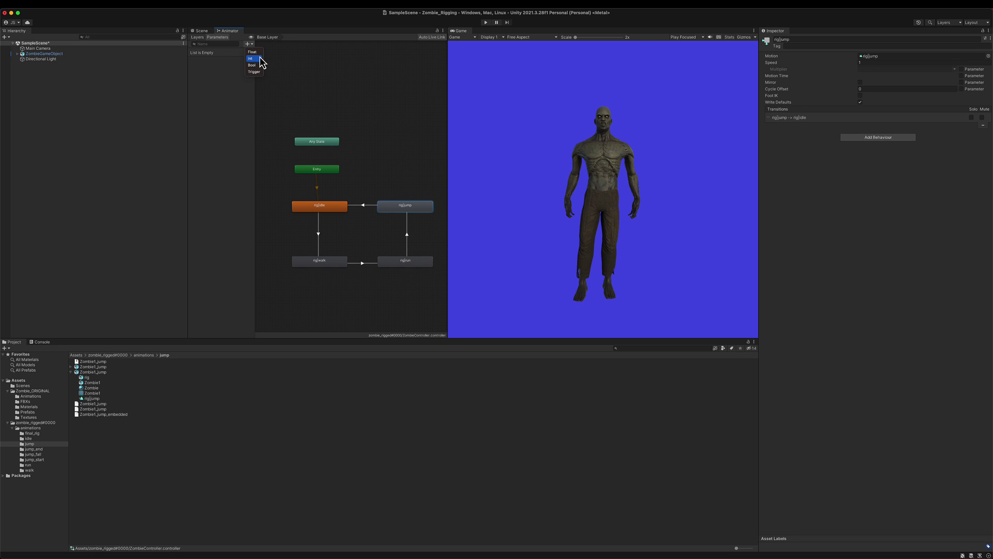
left_click(260, 59)
type("S")
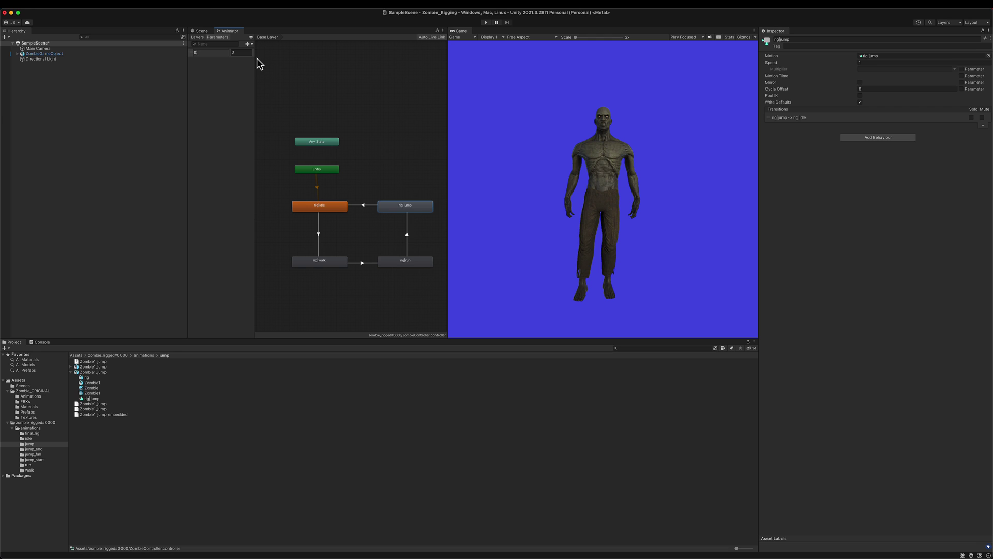
type("tatus")
key("Return")
Disable Has Exit Time on the rig|idle to rig|walk transition and add the condition Status Equals 1.
left_click(319, 237)
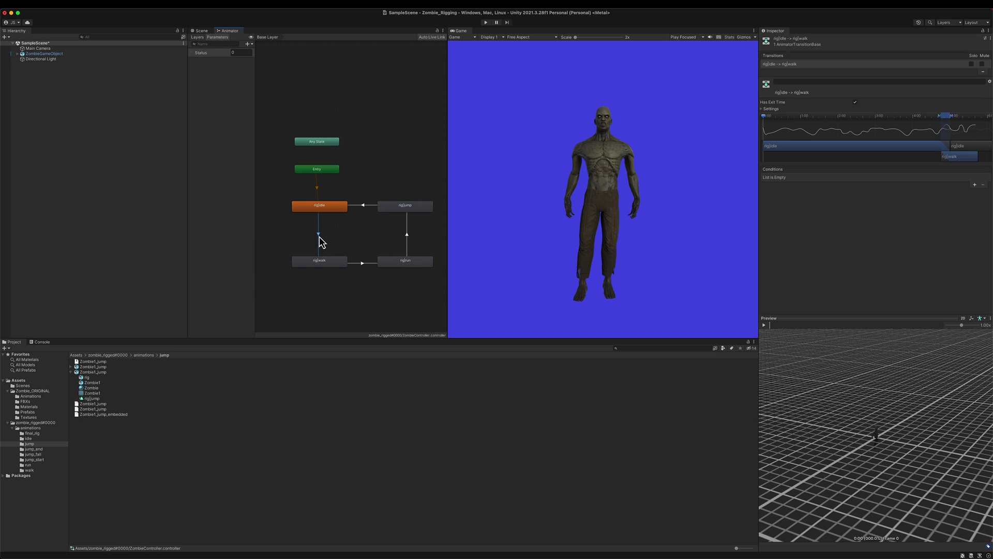
left_click(855, 103)
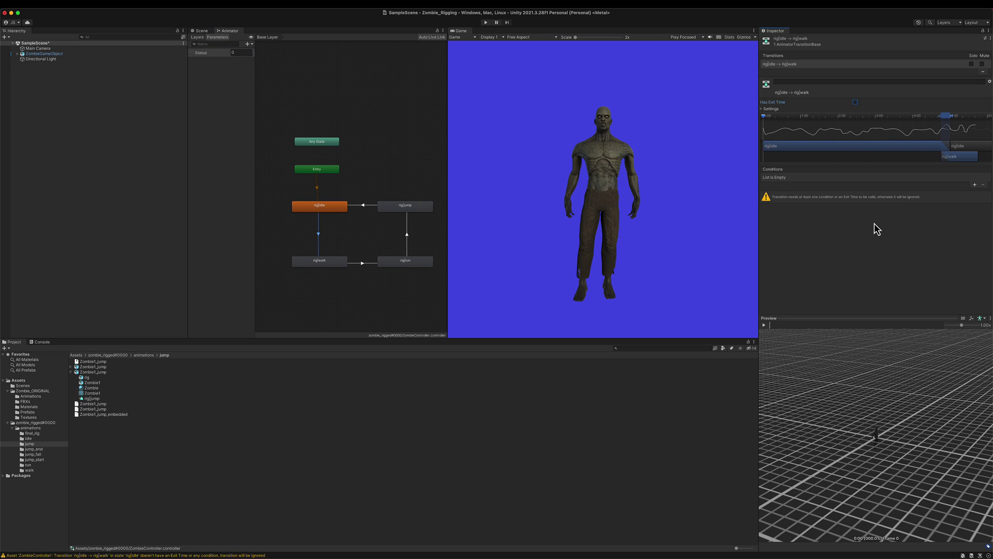
left_click(975, 186)
left_click(900, 178)
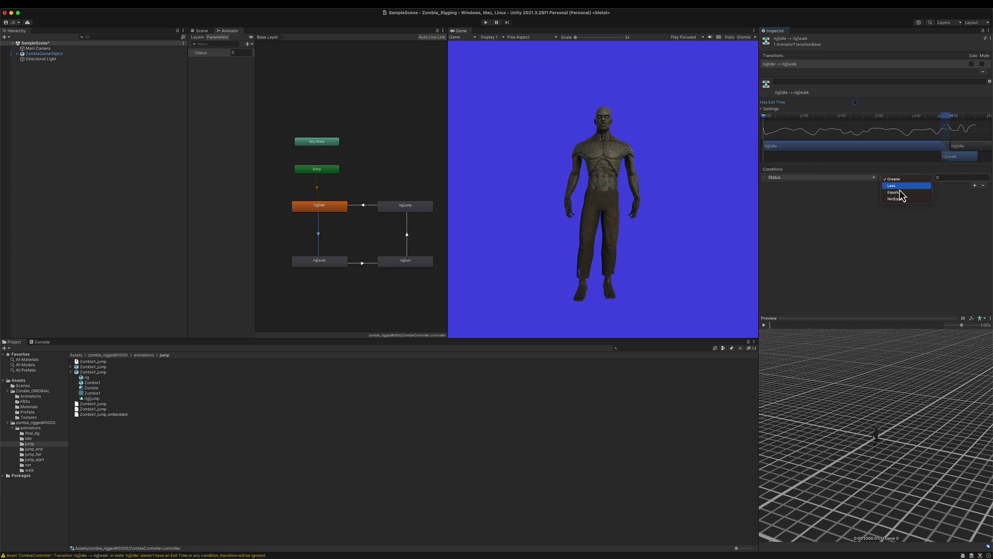
left_click(899, 192)
left_click(956, 176)
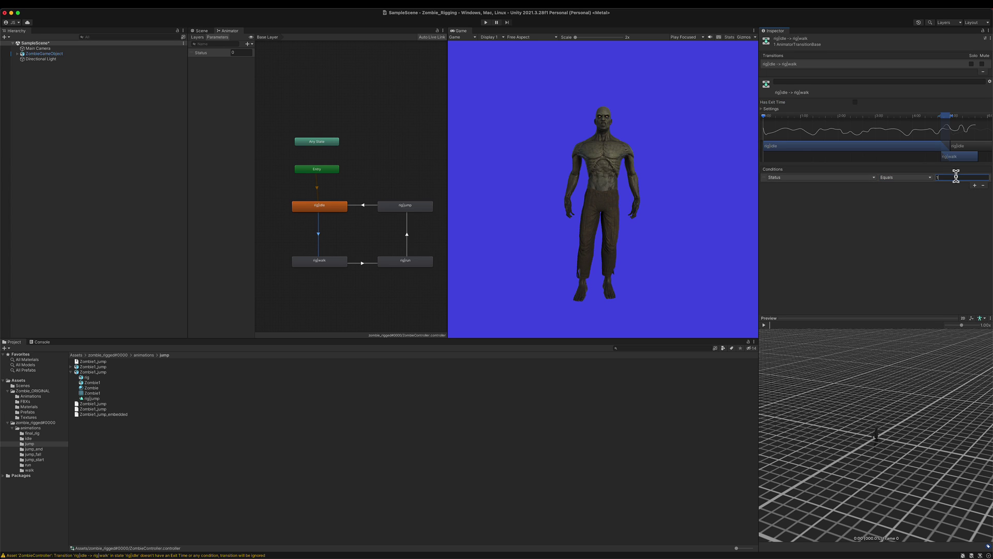
key("Return")
Disable Has Exit Time on the rig|walk to rig|run transition and add the condition Status Equals 2.
left_click(363, 263)
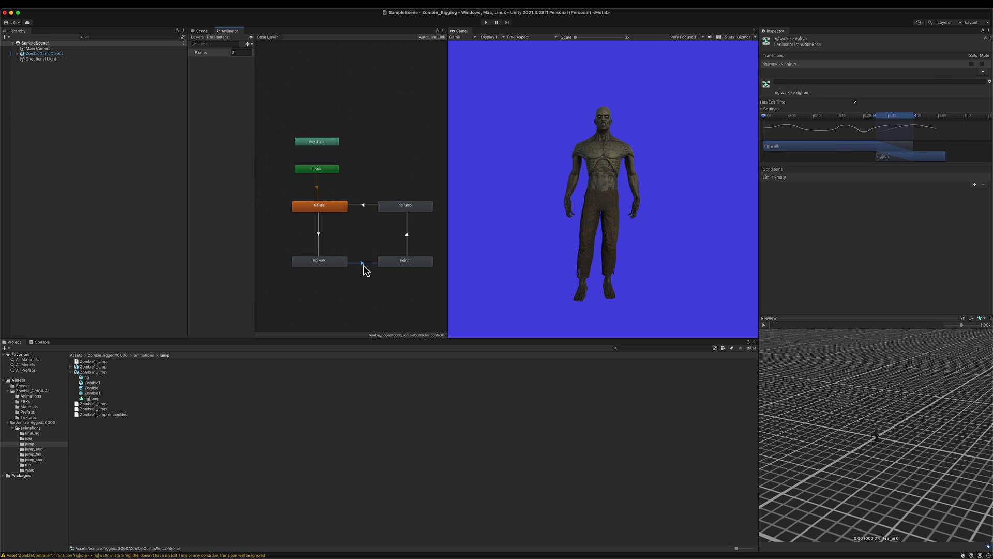
left_click(855, 102)
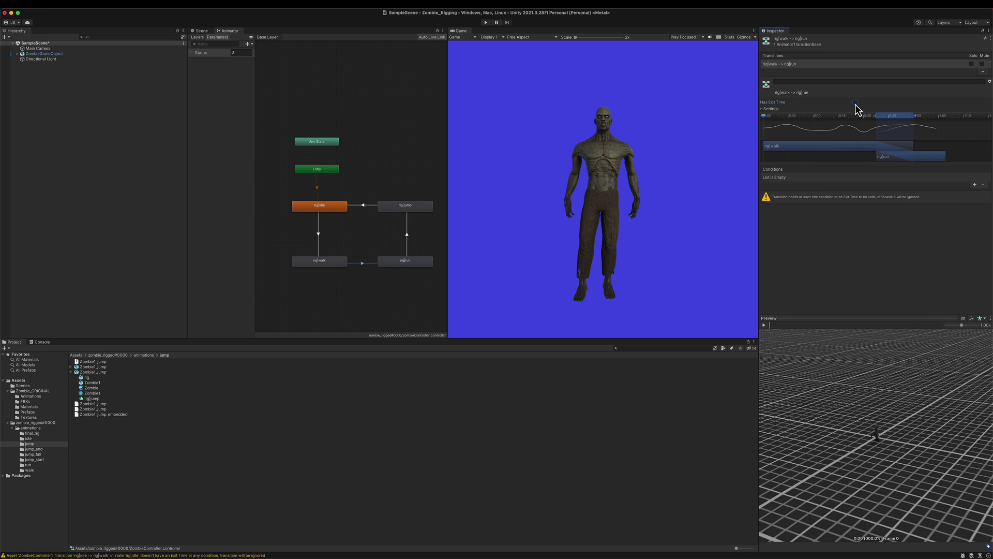
left_click(975, 185)
left_click(905, 178)
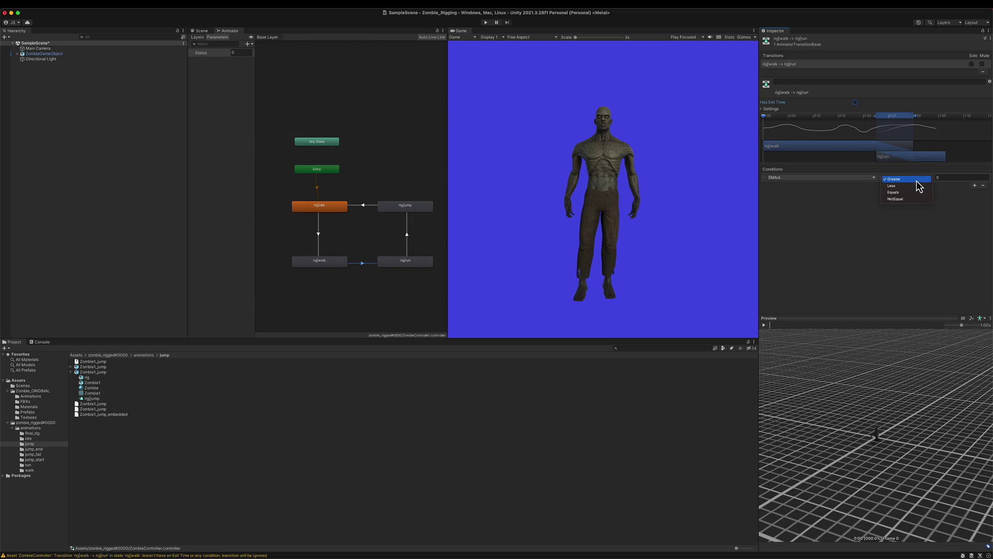
left_click(894, 192)
left_click(961, 177)
type("2")
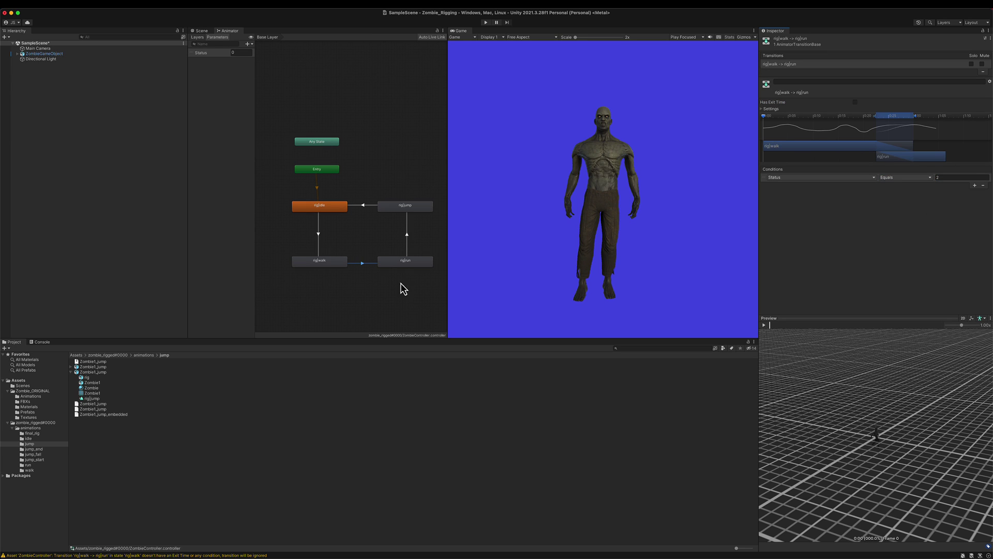
Disable Has Exit Time on the rig|run to rig|jump transition and add the condition Status Equals 3.
left_click(407, 236)
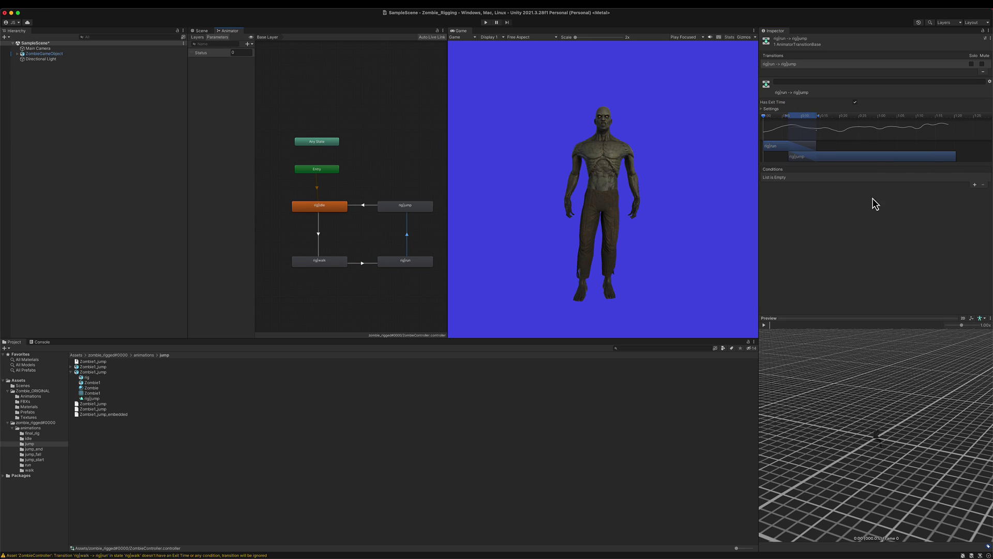
left_click(855, 102)
left_click(975, 185)
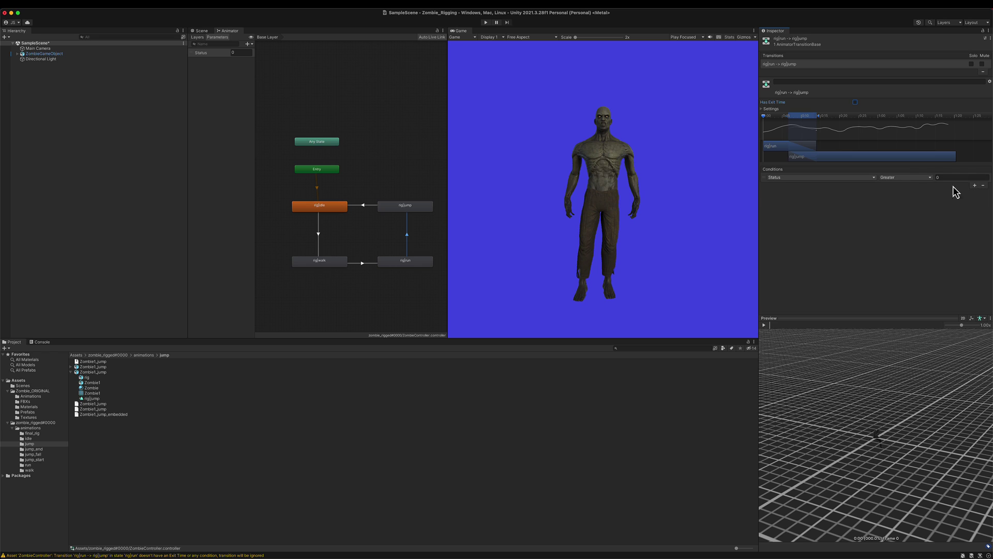
left_click(906, 177)
left_click(905, 192)
left_click(955, 177)
type("3")
Disable Has Exit Time on the rig|jump to rig|idle transition and add the condition Status Equals 0.
left_click(363, 207)
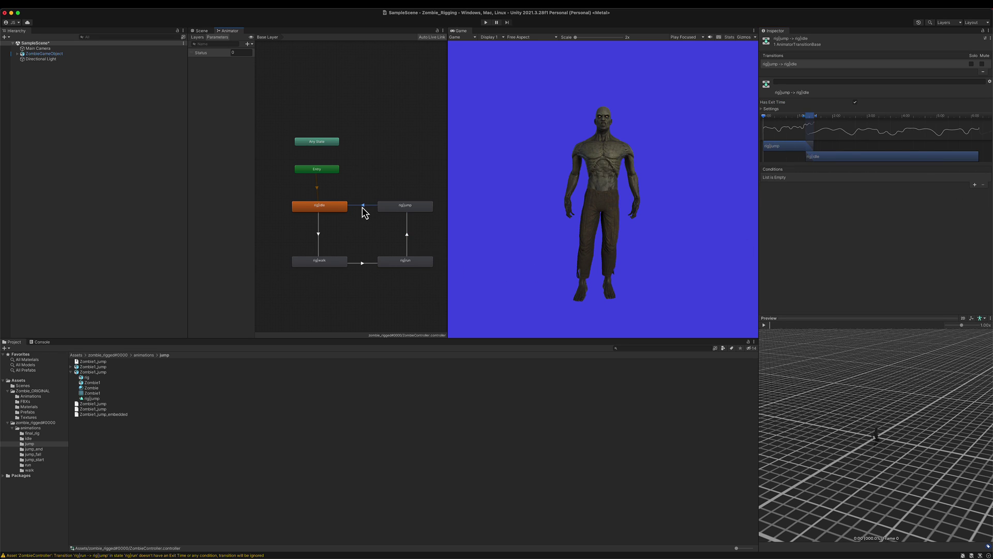
left_click(855, 102)
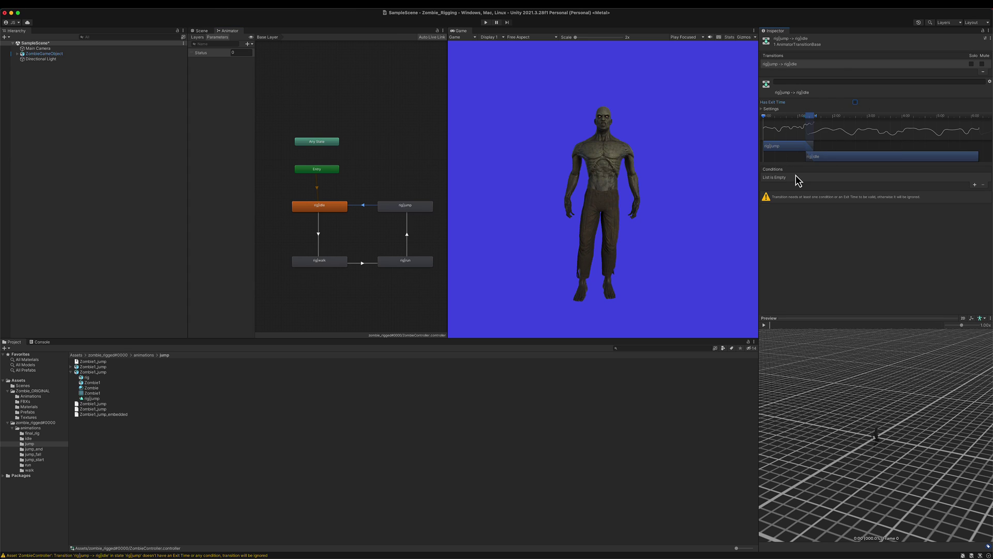
left_click(975, 184)
left_click(905, 177)
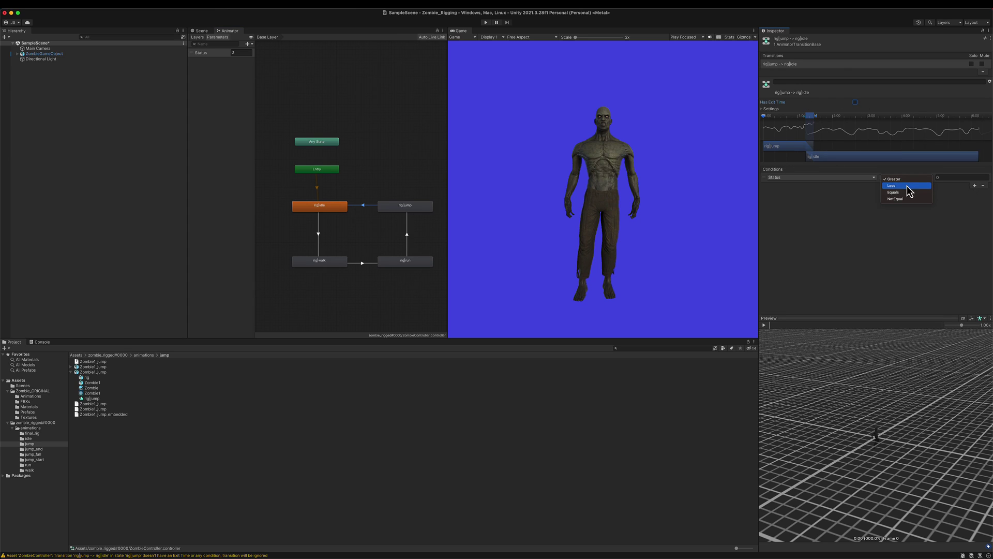
left_click(907, 192)
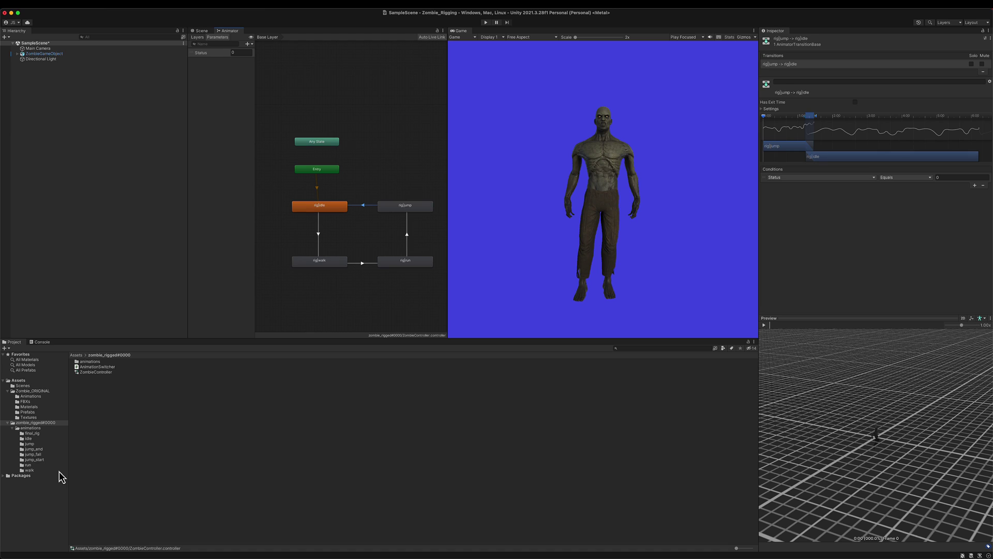
Enable Loop Time for the rig|walk clip in the Zombie1_walk import settings and apply the change.
left_click(30, 470)
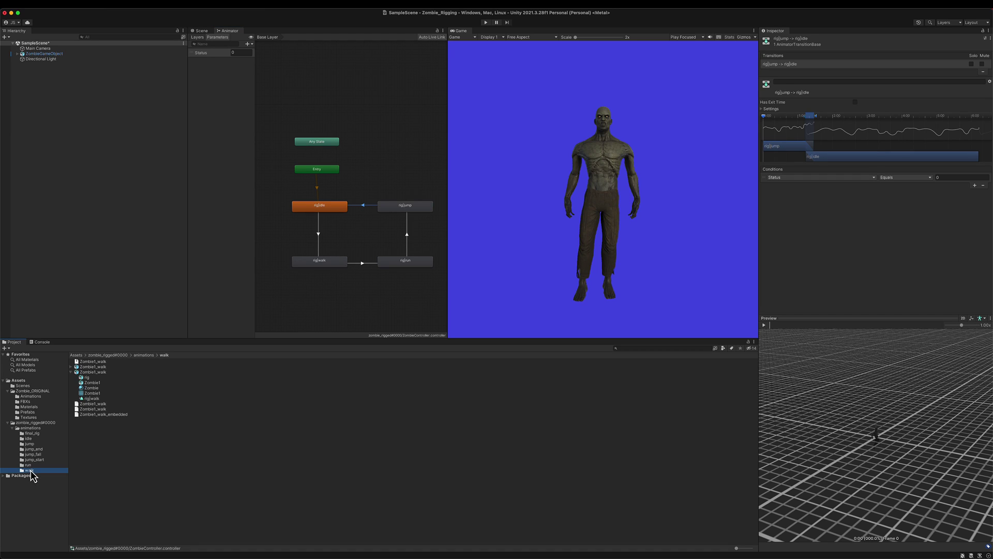
left_click(94, 398)
left_click(981, 51)
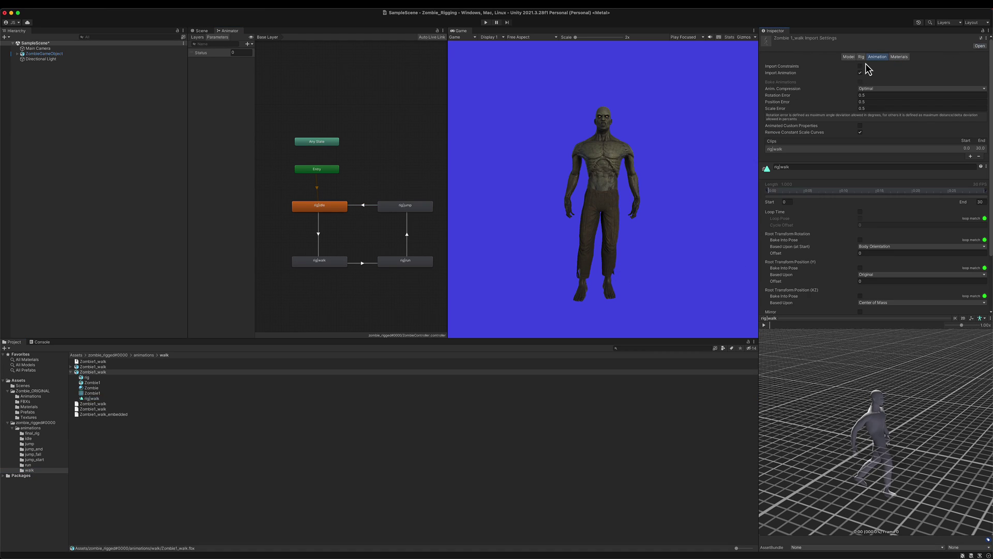
left_click(860, 212)
scroll(930, 243, "down", 3)
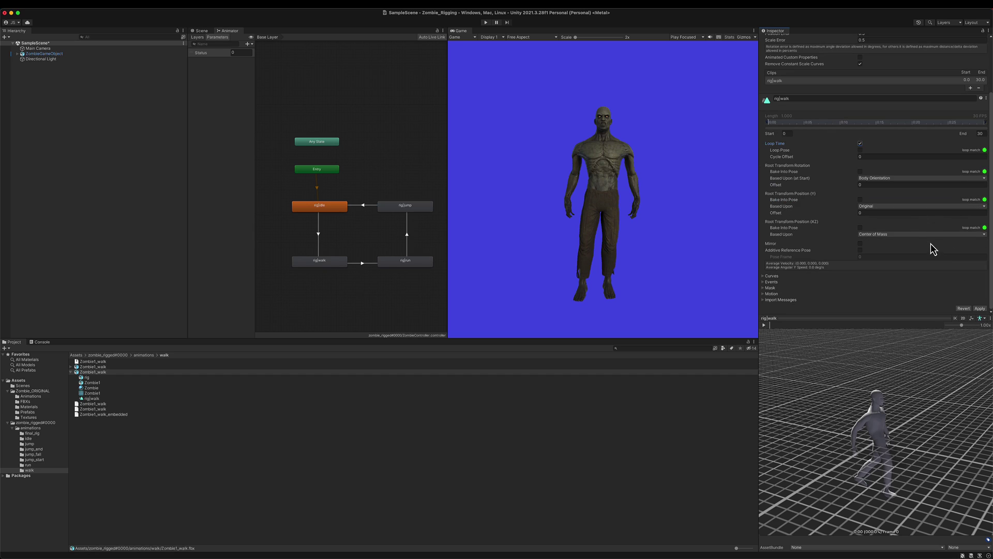
left_click(980, 309)
Enable Loop Time for the rig|run and rig|jump clips in their models' import settings and apply the changes.
left_click(31, 464)
scroll(822, 215, "up", 2)
left_click(91, 399)
left_click(92, 371)
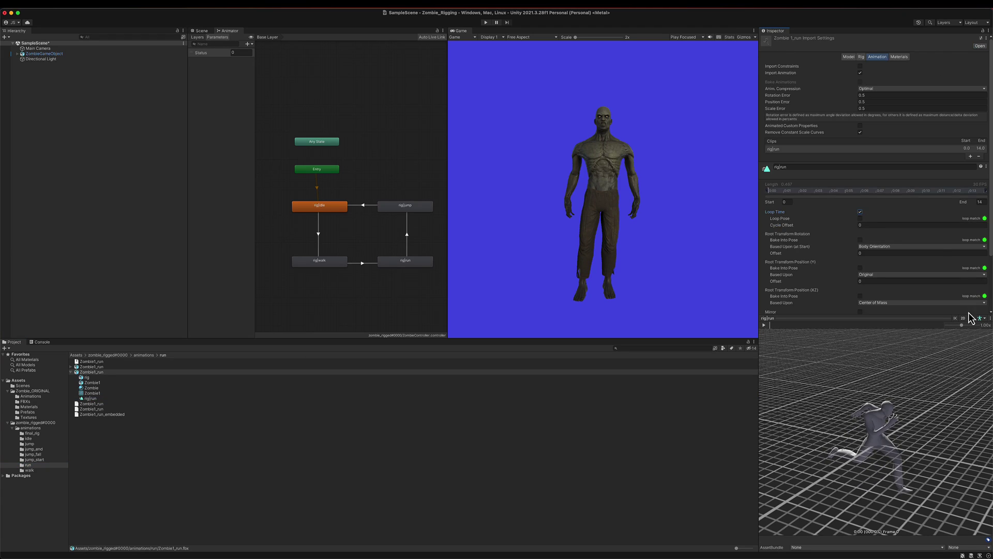
left_click(29, 444)
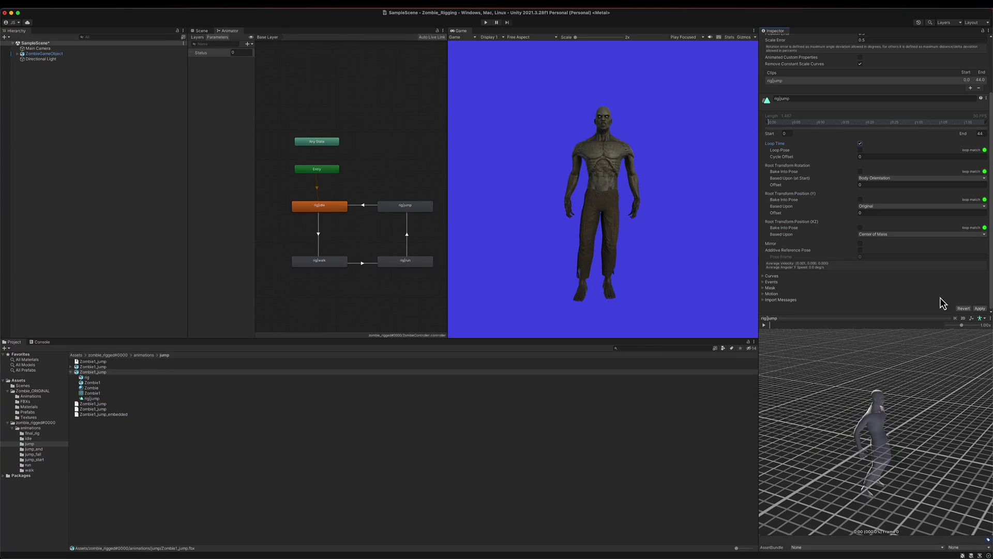
Attach the AnimationSwitcher script from the zombie_rigged#0000 folder to ZombieGameObject and assign that object's Animator to it.
left_click(38, 422)
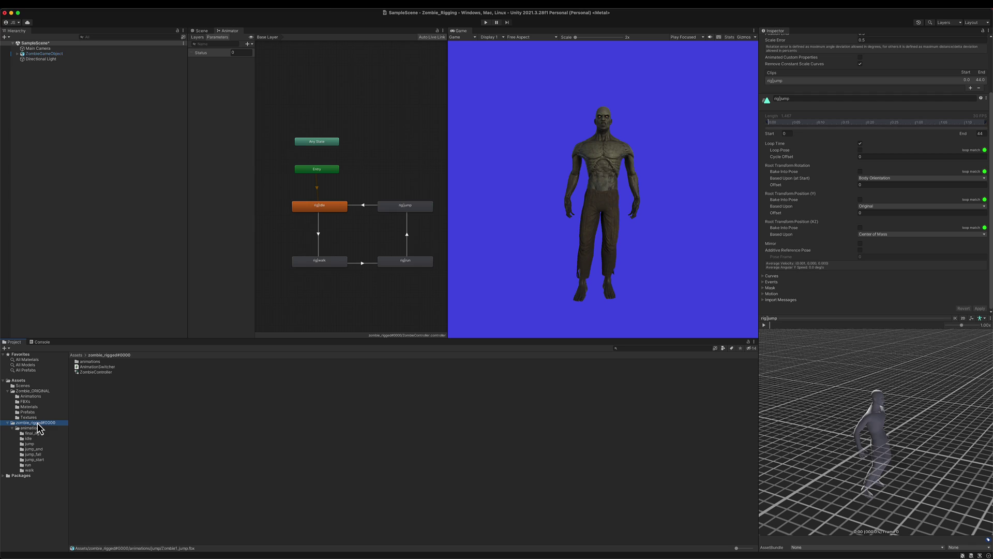
left_click(103, 367)
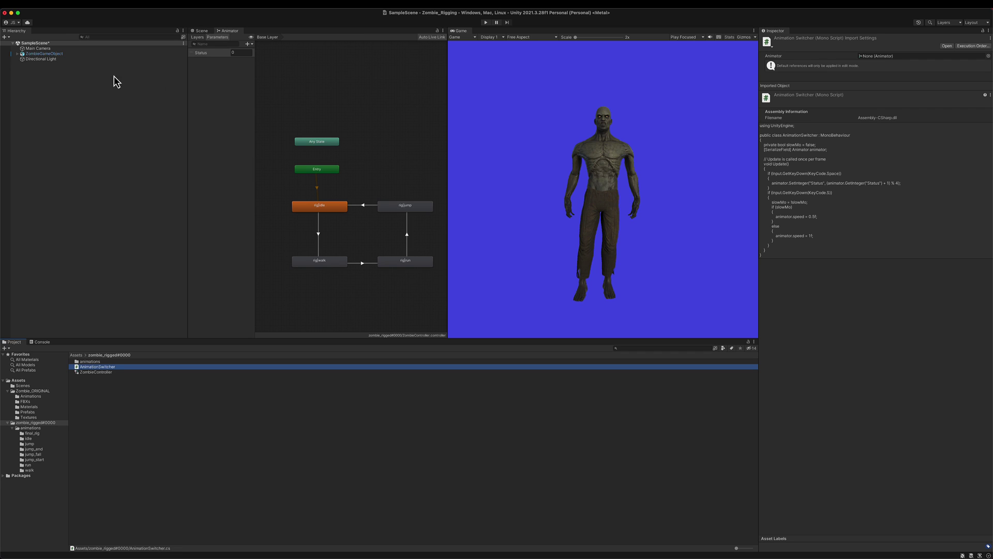
left_click(48, 54)
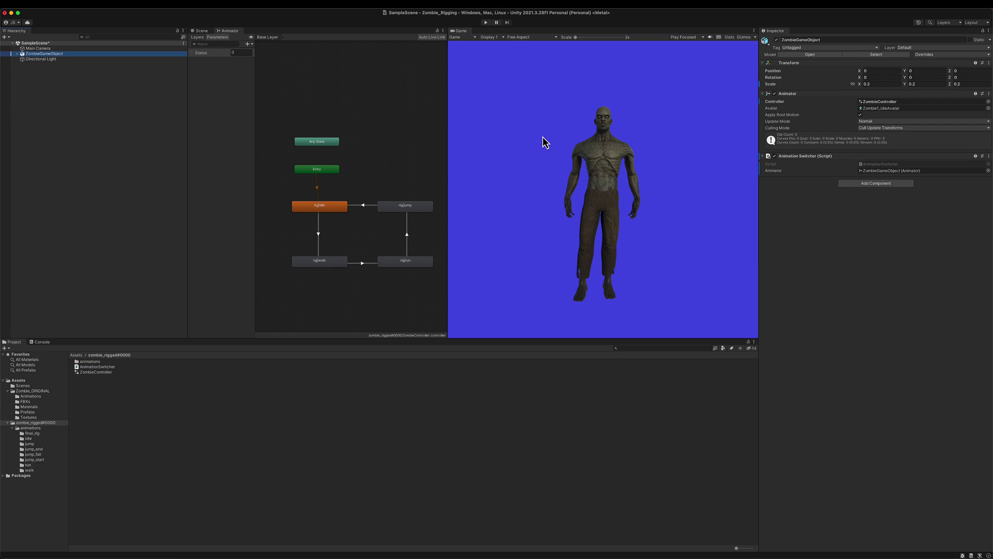
Run the scene and cycle the zombie through its walk, run, jump and idle animations to test the switching.
left_click(486, 22)
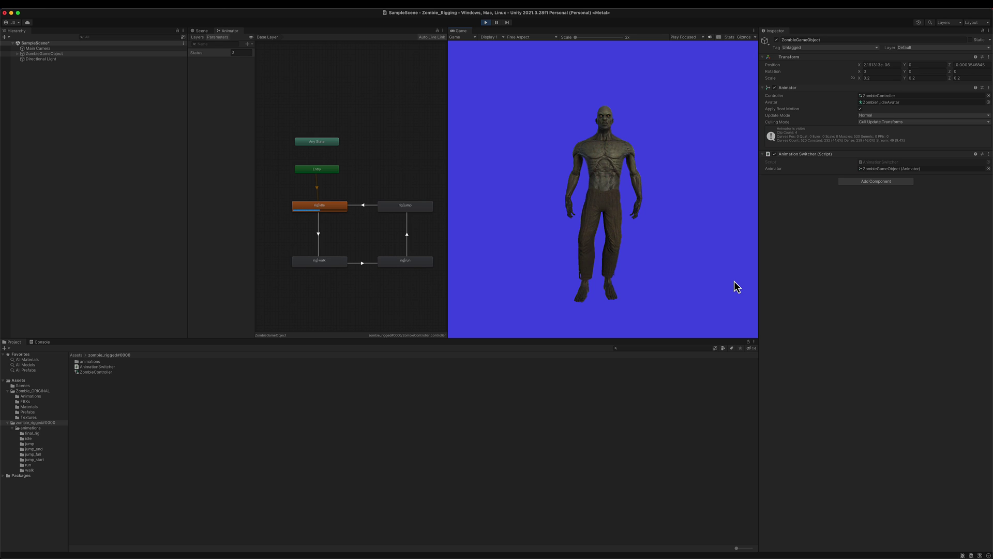
key("w")
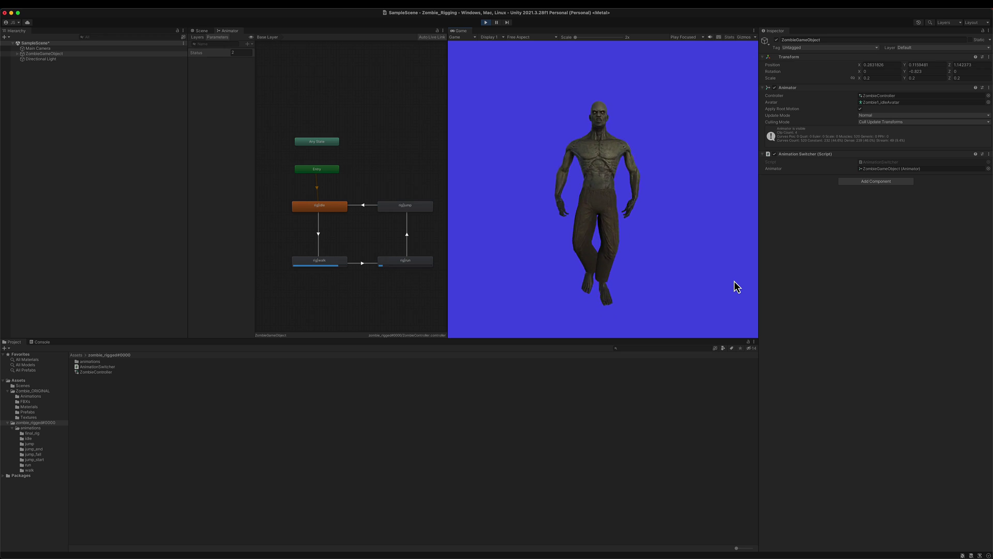
key("r")
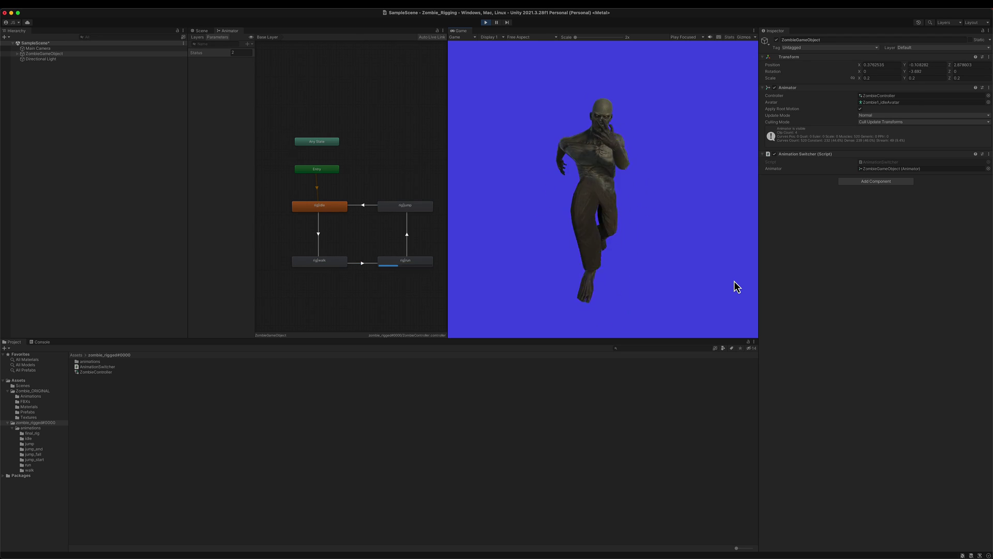
key("j")
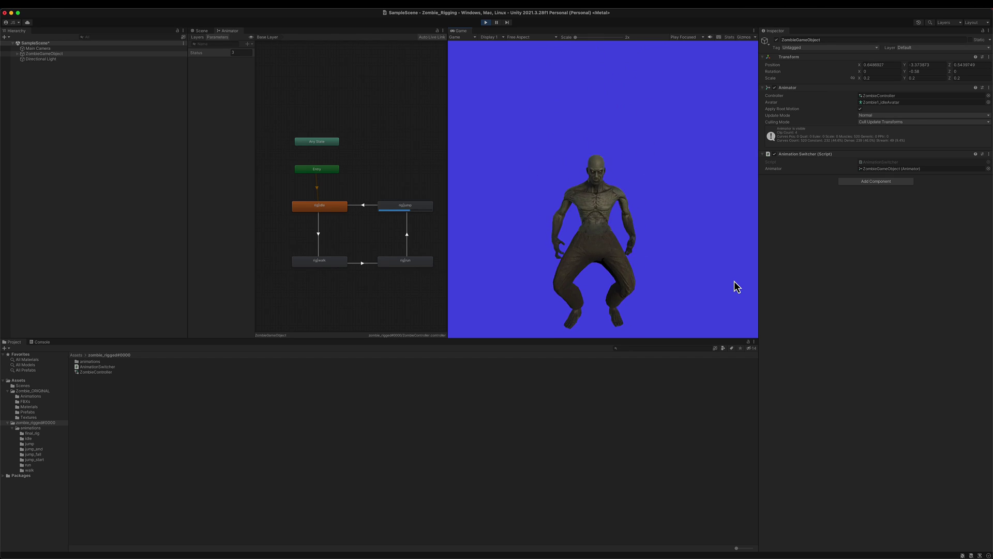
key("i")
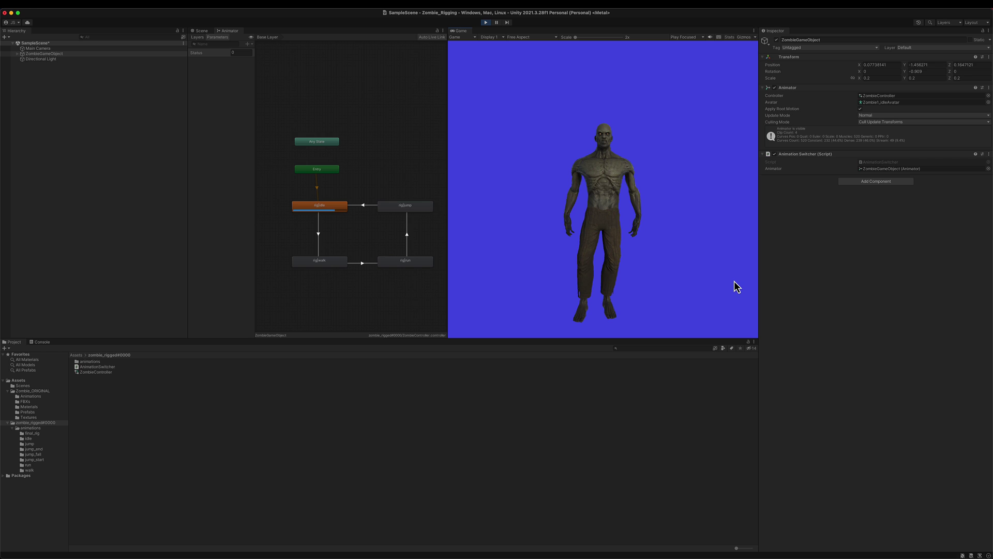
key("w")
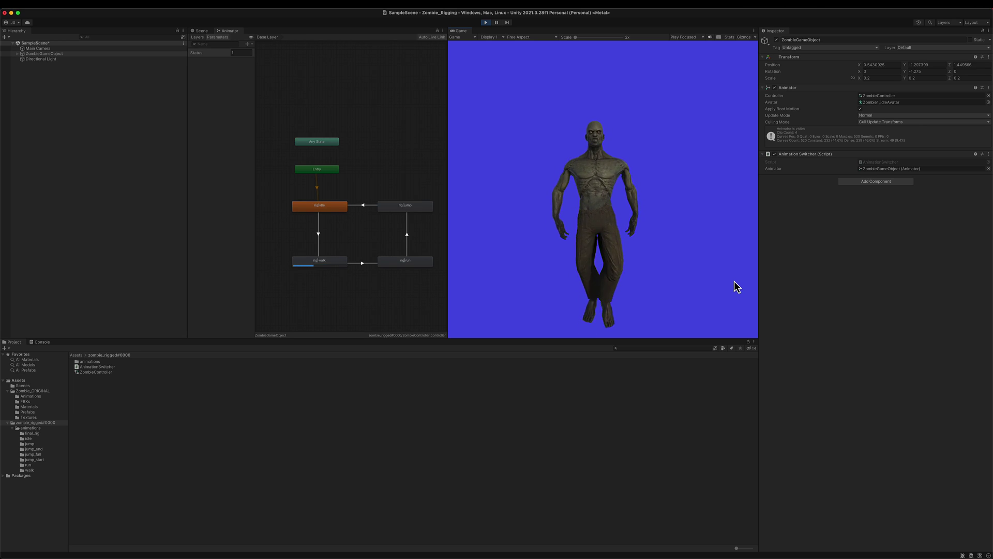
key("r")
key("space")
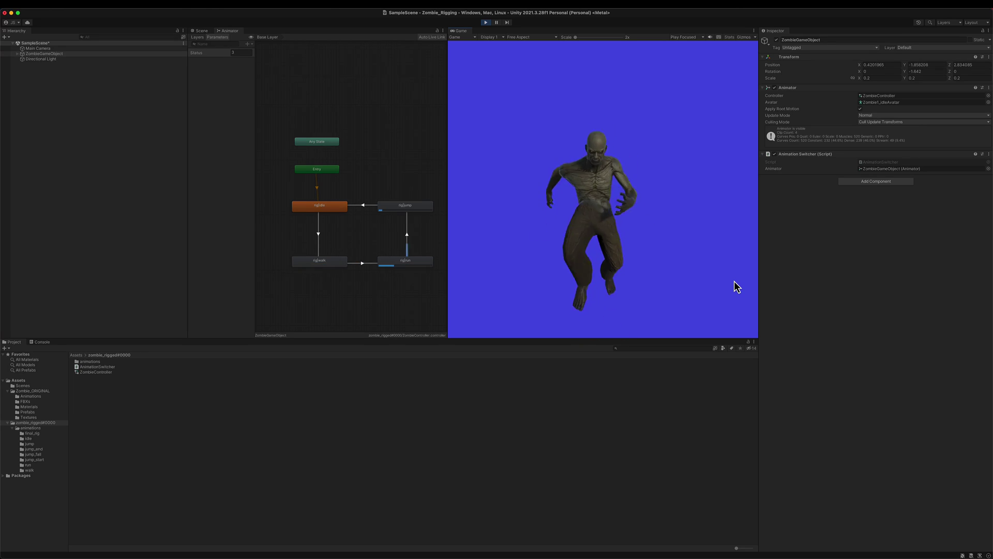